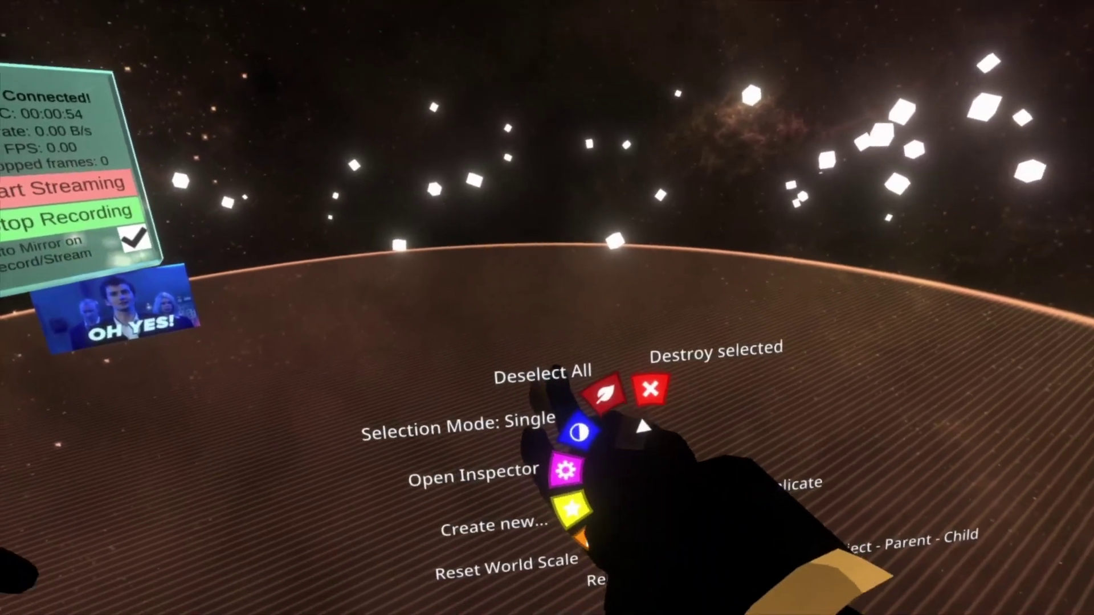
- Open an inspector for the empty object and select its slot in the hierarchy
left_click(565, 447)
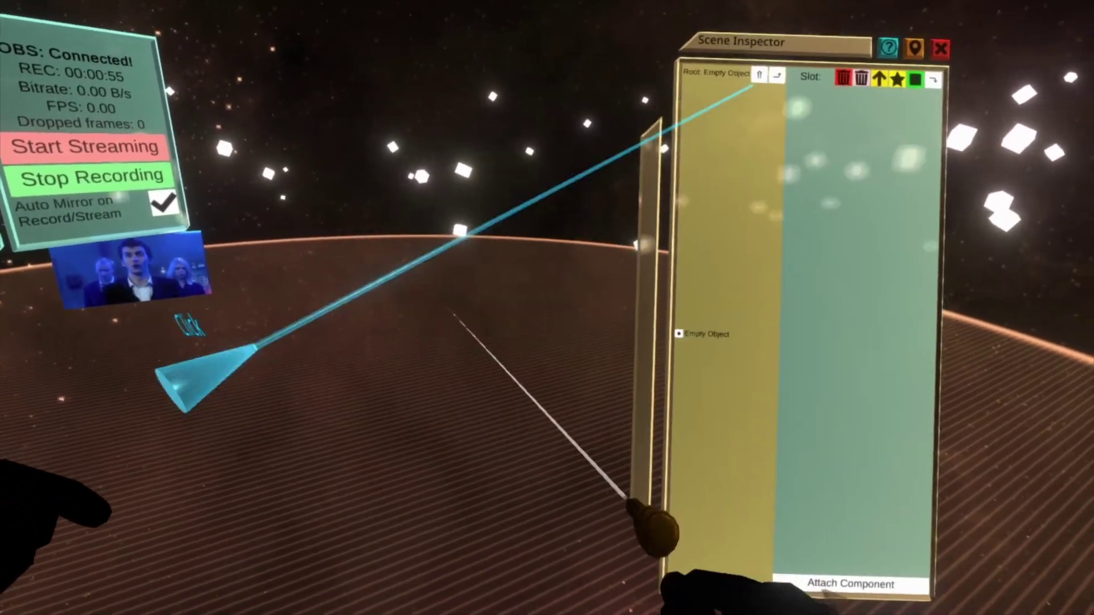
double_click(658, 322)
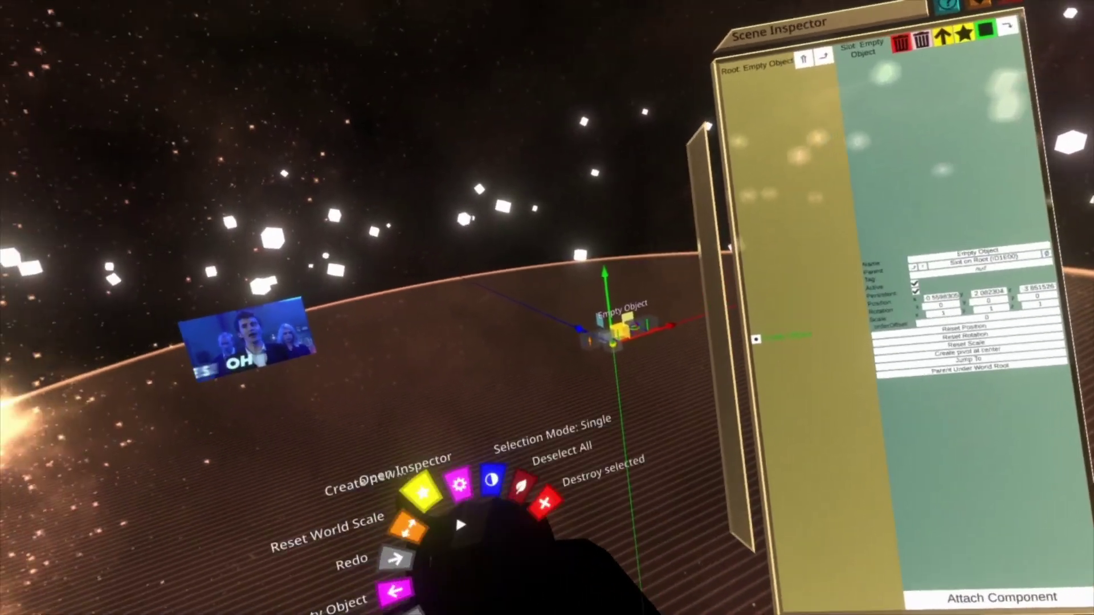
left_click(735, 402)
left_click(709, 430)
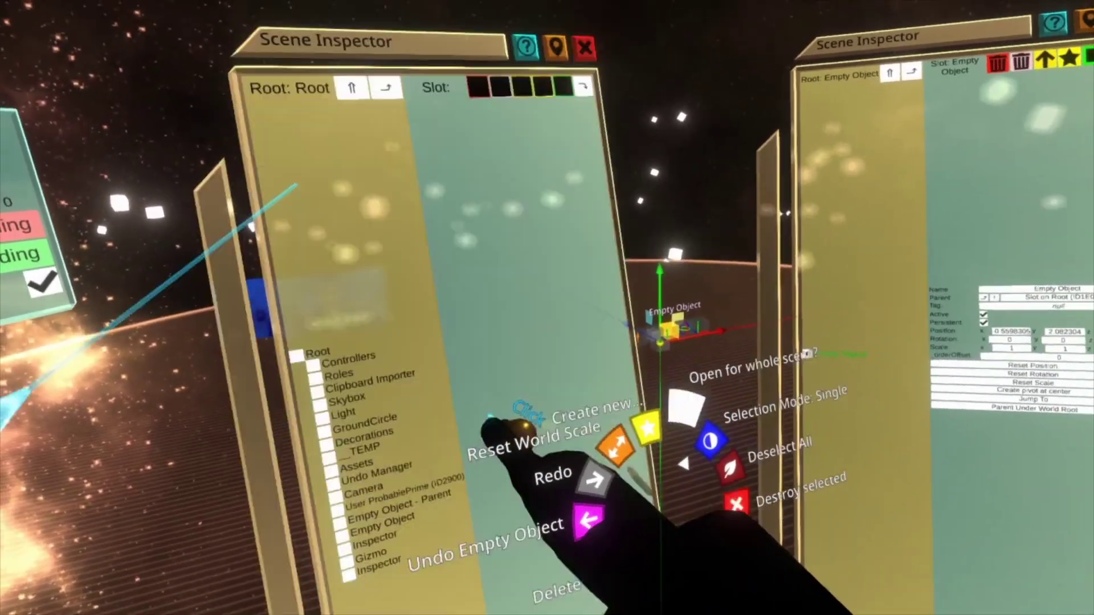
left_click_drag(488, 424, 676, 297)
left_click(427, 82)
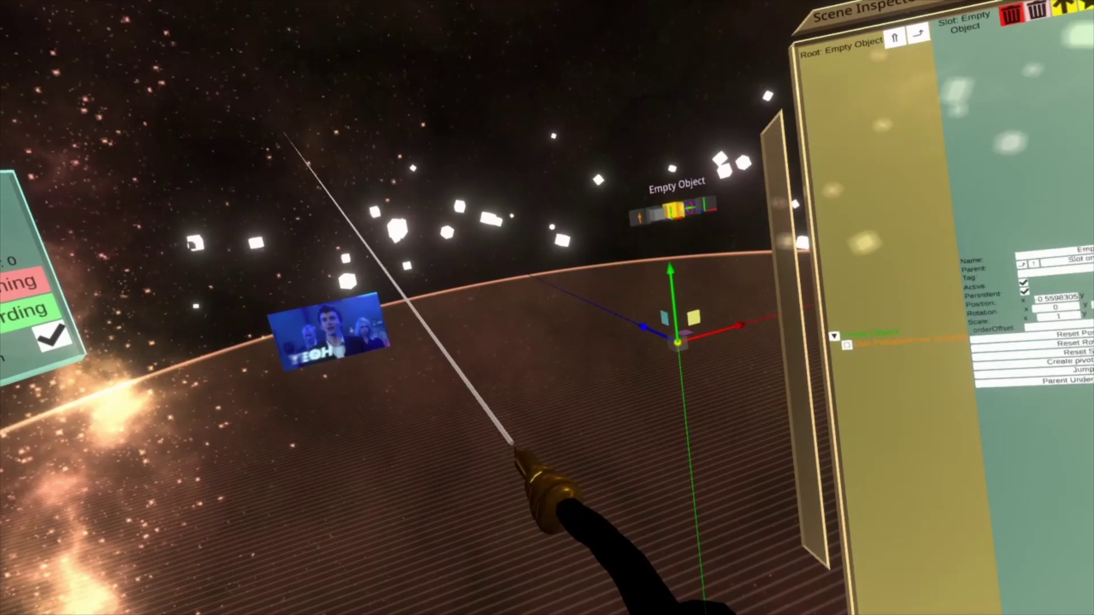
- Import a single GIF frame from the ezgif-2-10104d40f2fa-gif-im folder as an Image / Texture and close the file browser
key("Escape")
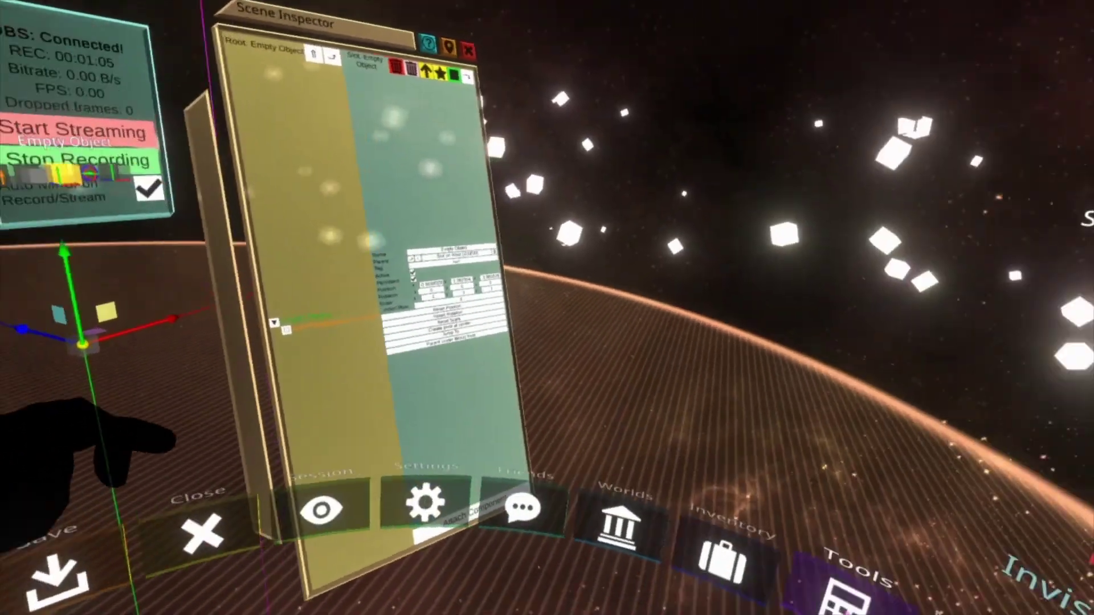
left_click(668, 497)
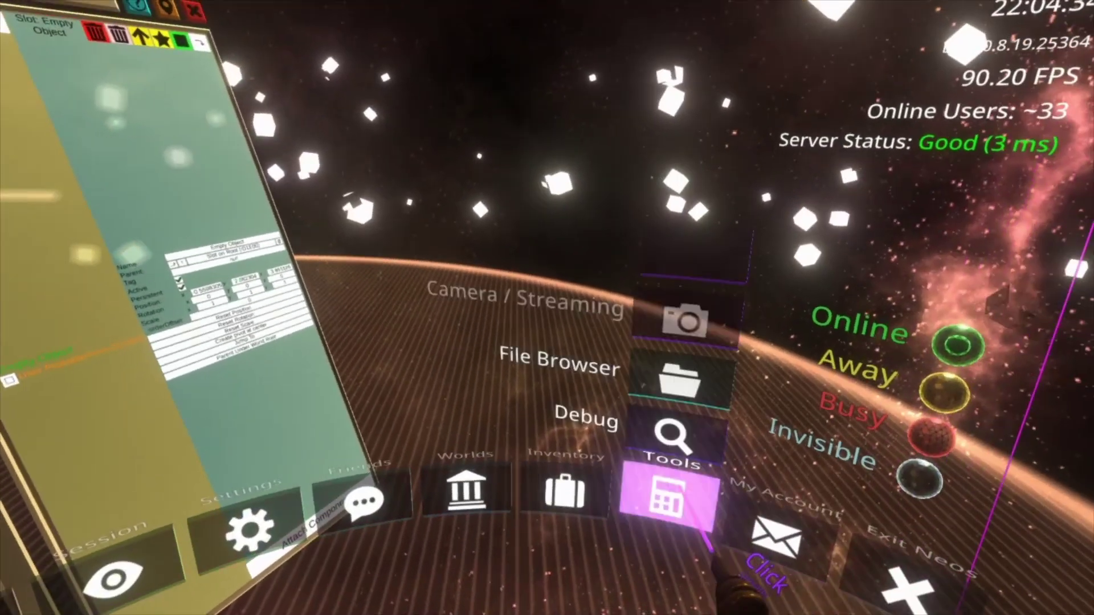
left_click(693, 394)
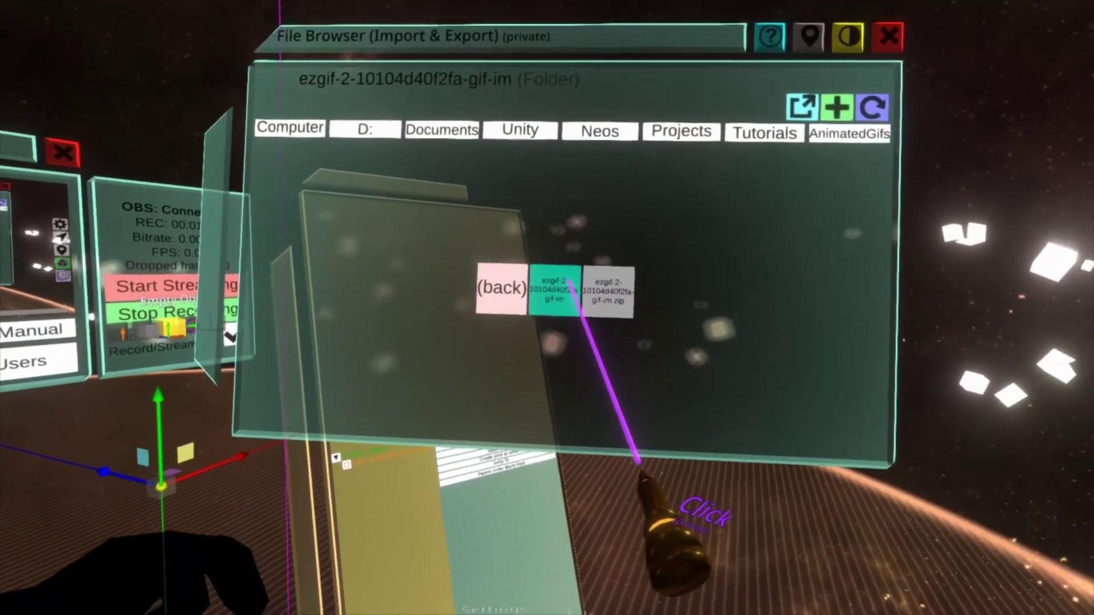
left_click(564, 214)
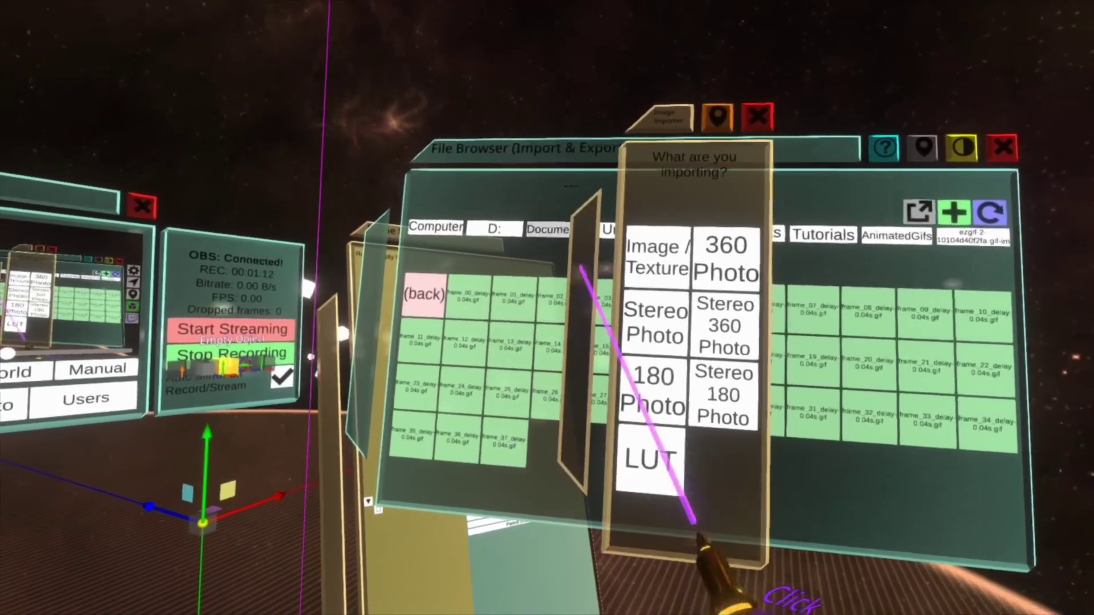
left_click(656, 258)
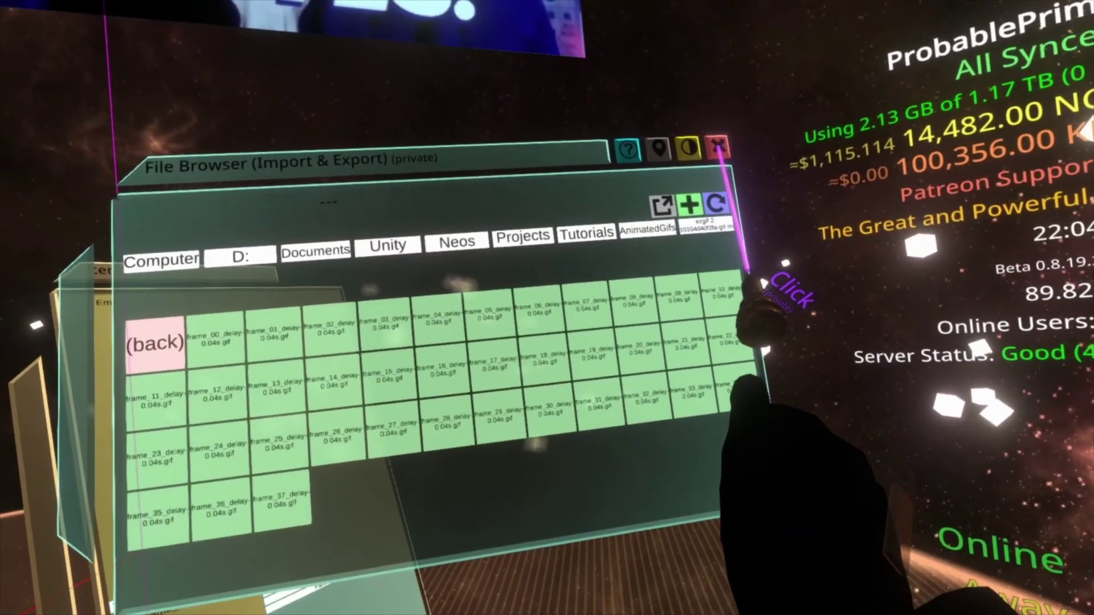
left_click(719, 147)
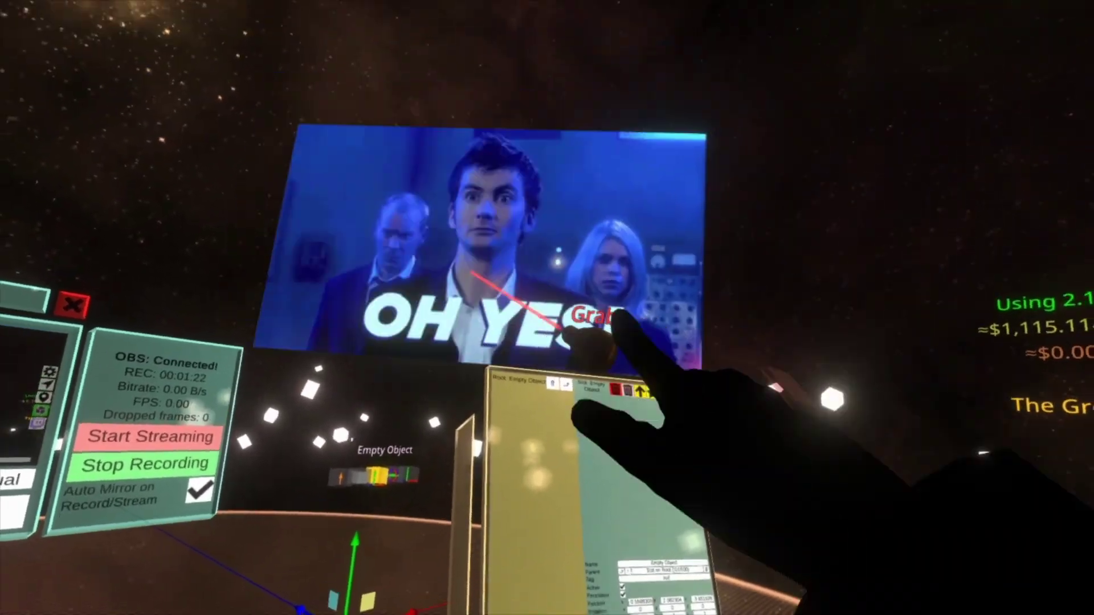
right_click(484, 169)
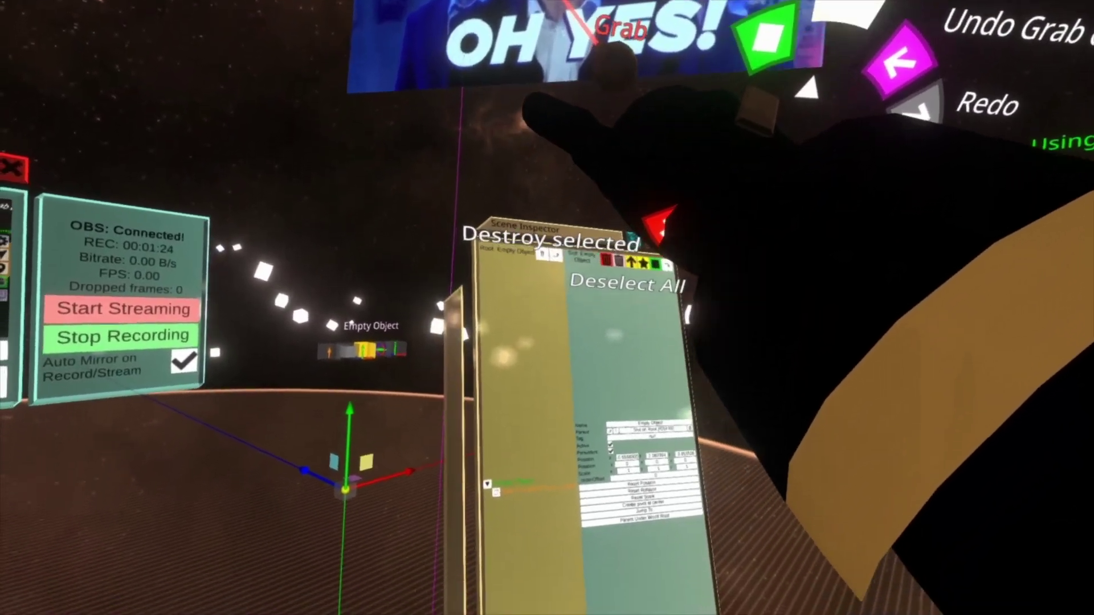
- Import the whole ezgif-2-10104d40f2fa-gif-im folder from AnimatedGifs as Image / Texture
key("Escape")
left_click(676, 471)
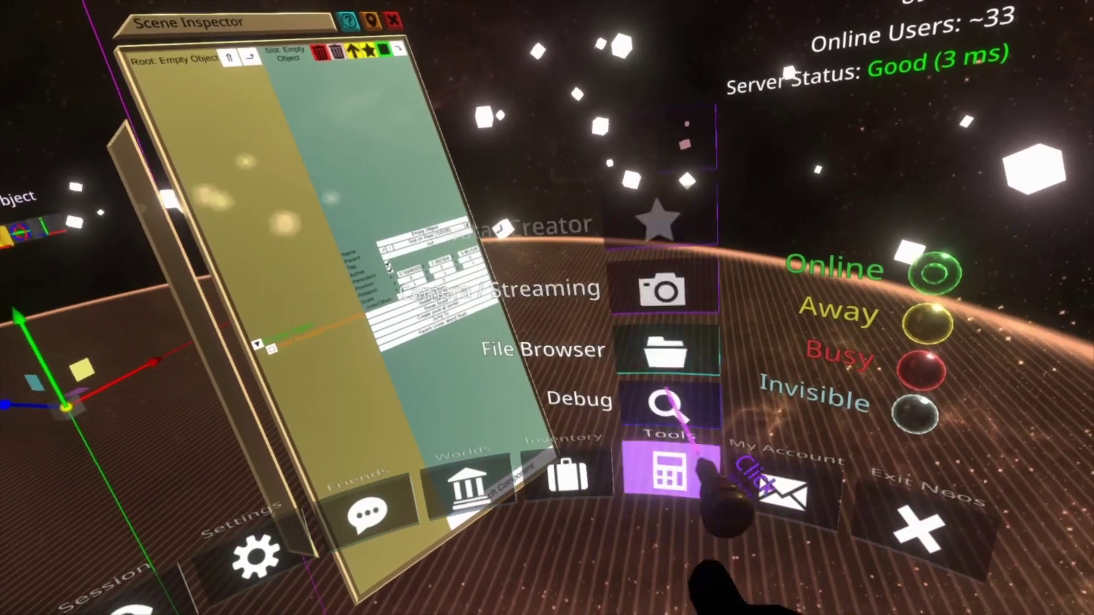
left_click(667, 351)
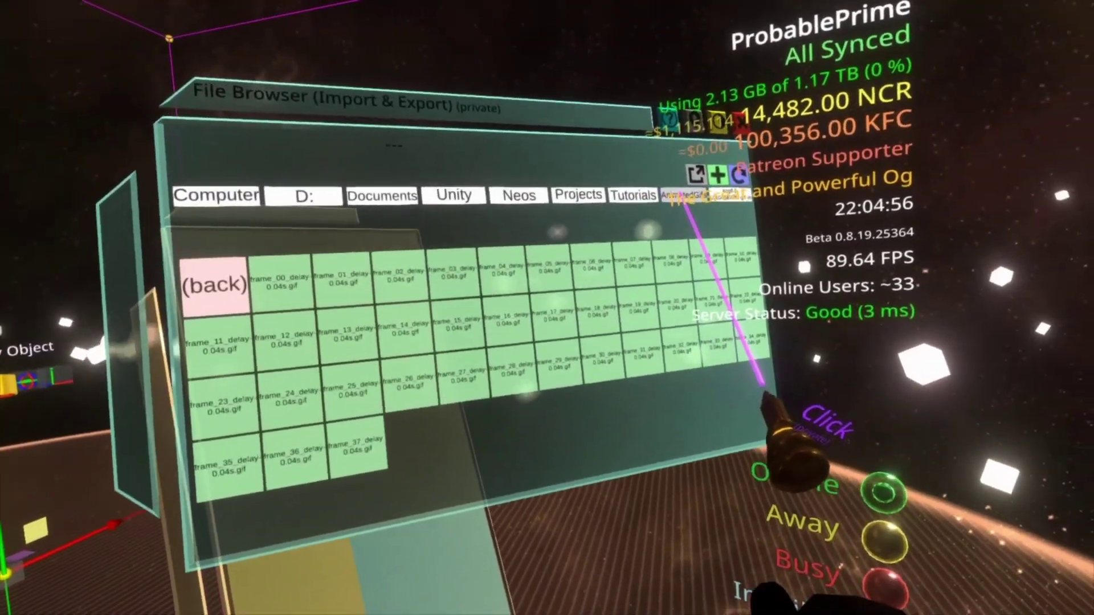
left_click(682, 195)
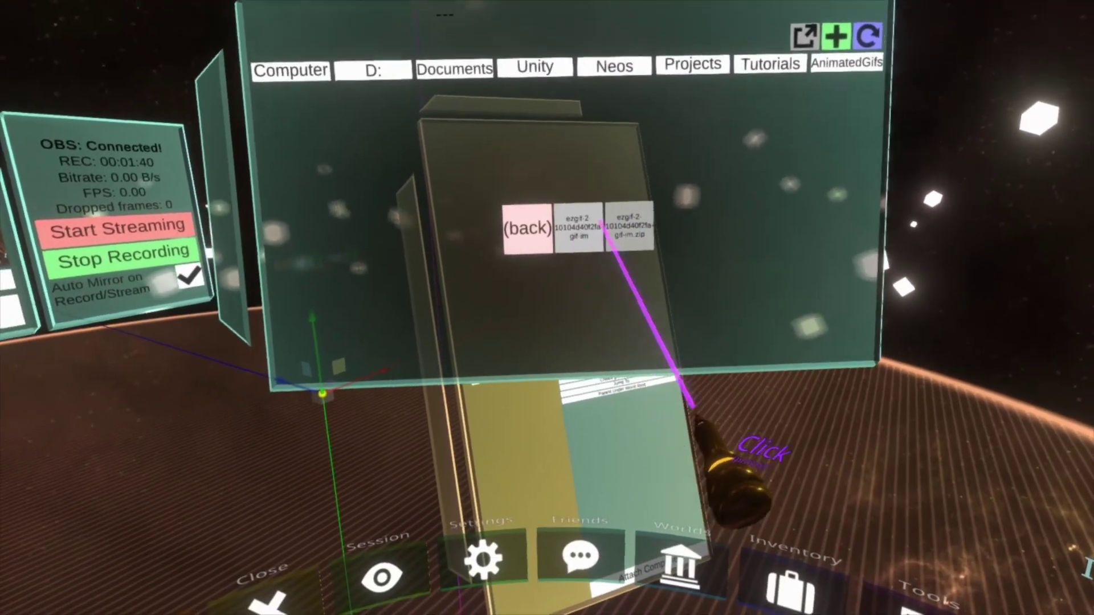
left_click(583, 286)
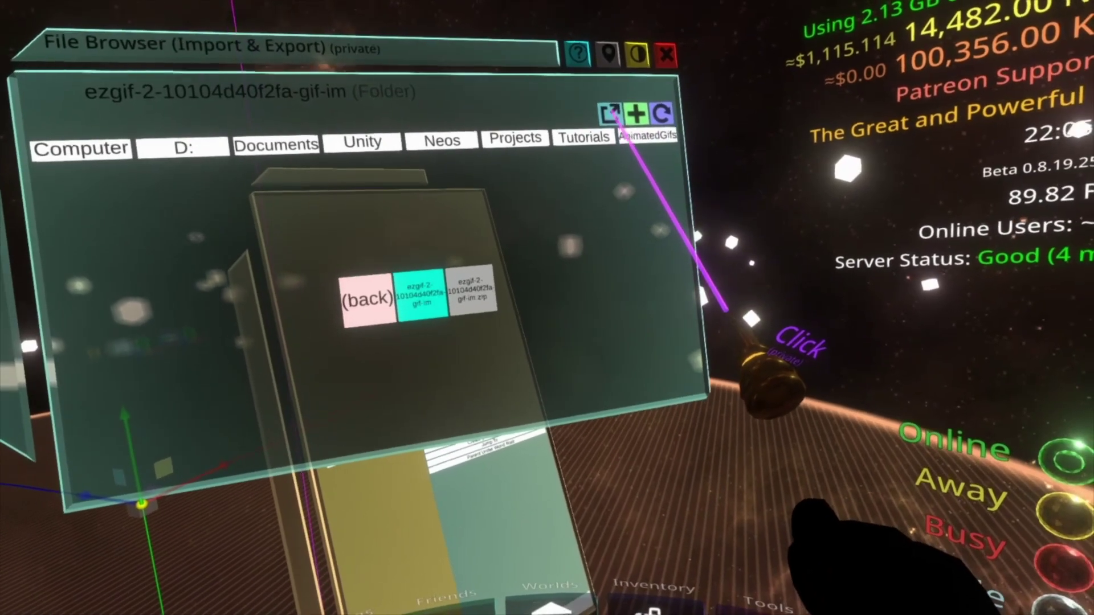
left_click(620, 118)
left_click(516, 181)
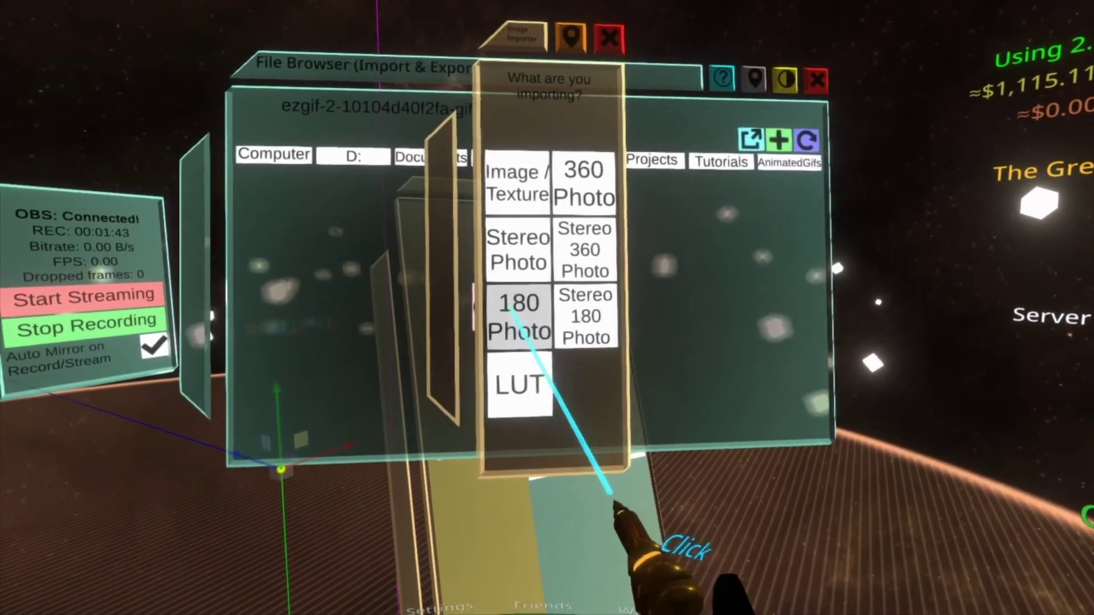
left_click(516, 181)
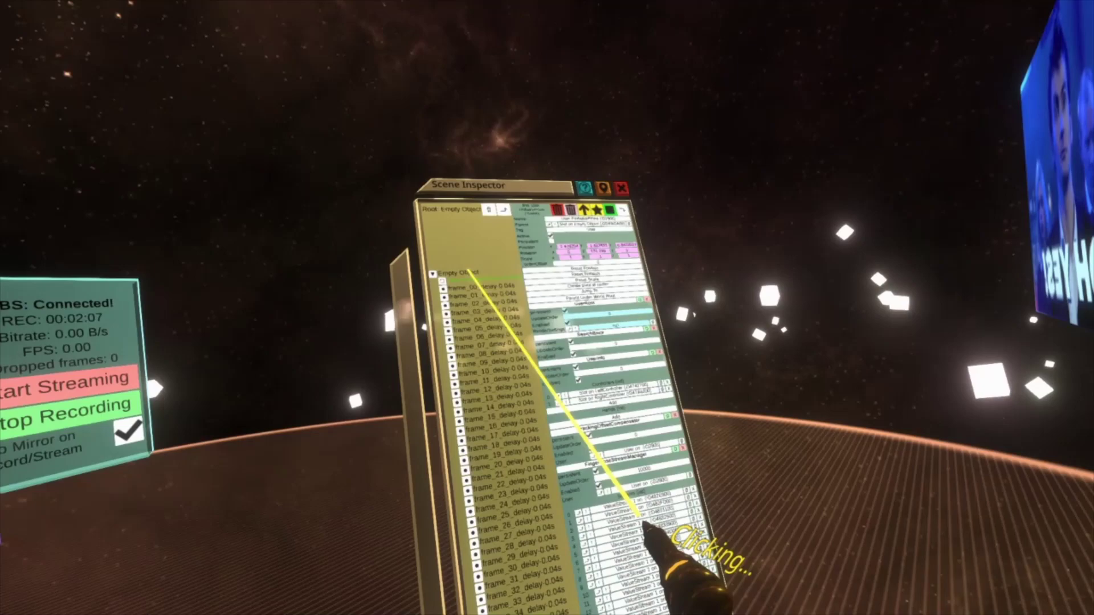
- Select the Empty Object that holds the imported frames and open an inspector for one frame image
left_click(468, 273)
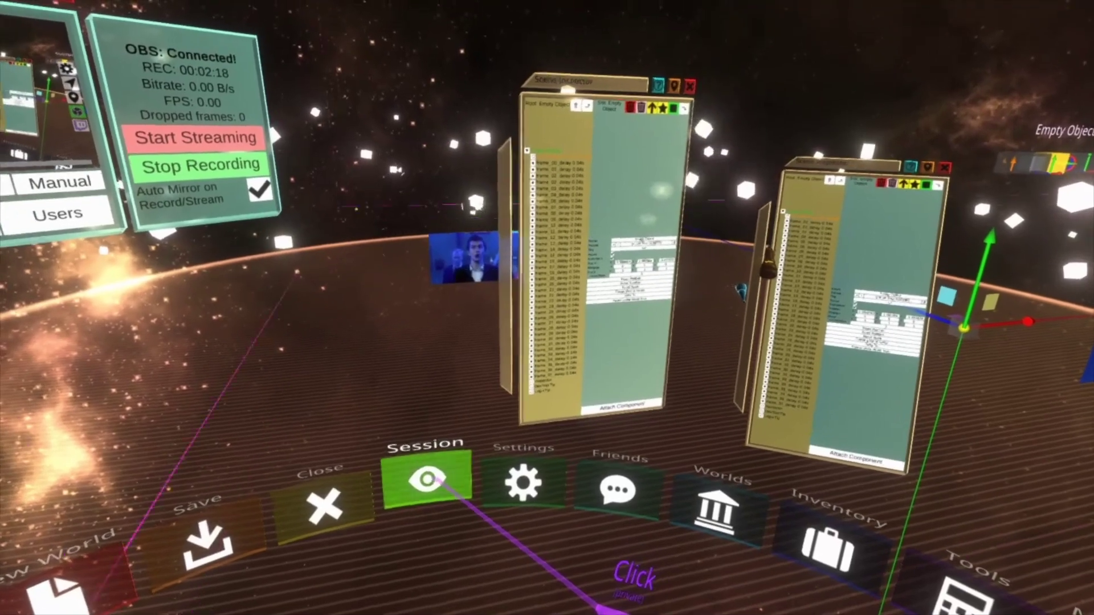
left_click(439, 490)
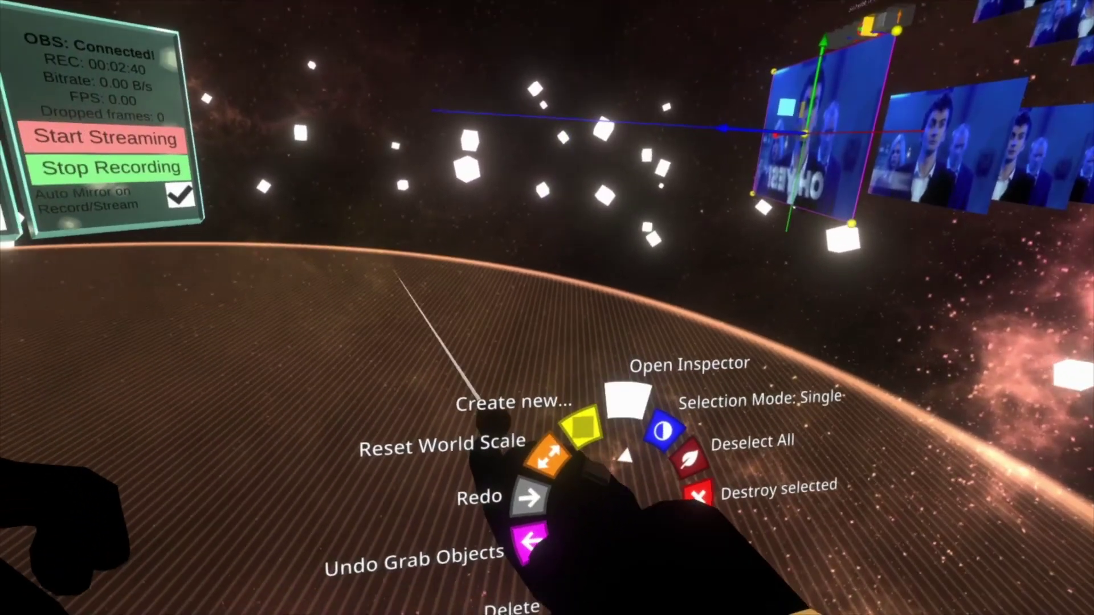
left_click(628, 401)
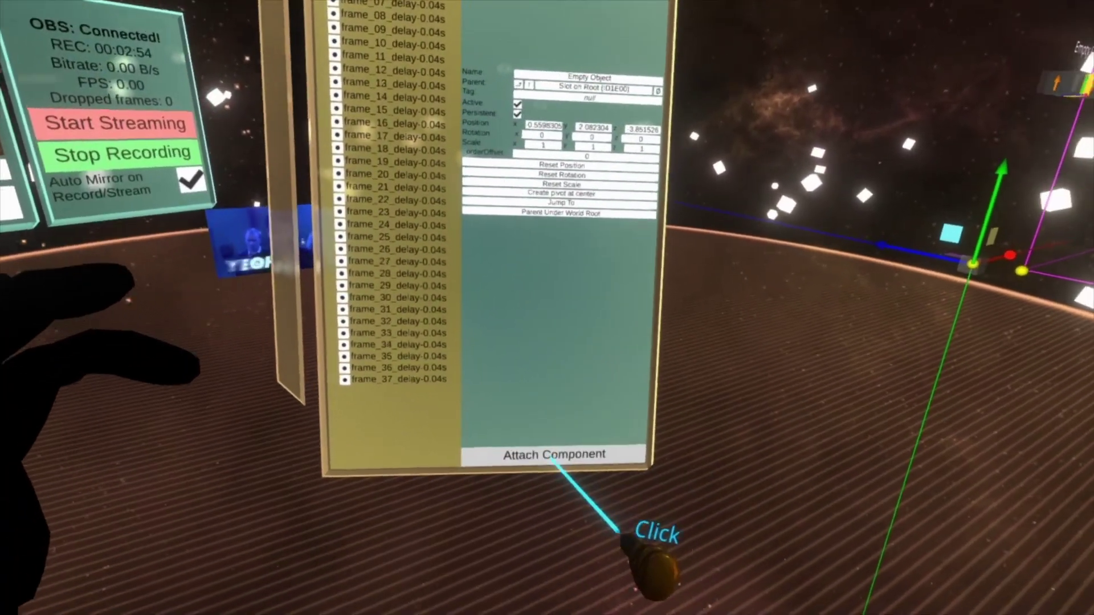
- Stack all frames at one point with an ObjectGridAligner component of cell size 0 on the Empty Object, and remove the component
left_click(593, 493)
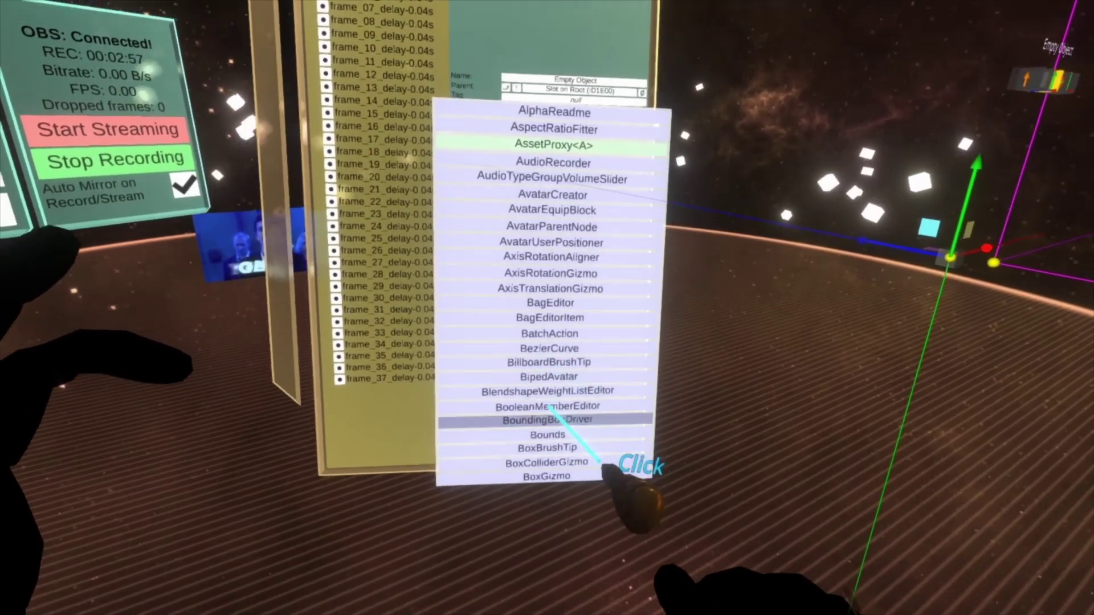
left_click_drag(564, 418, 601, 125)
left_click_drag(592, 336, 599, 80)
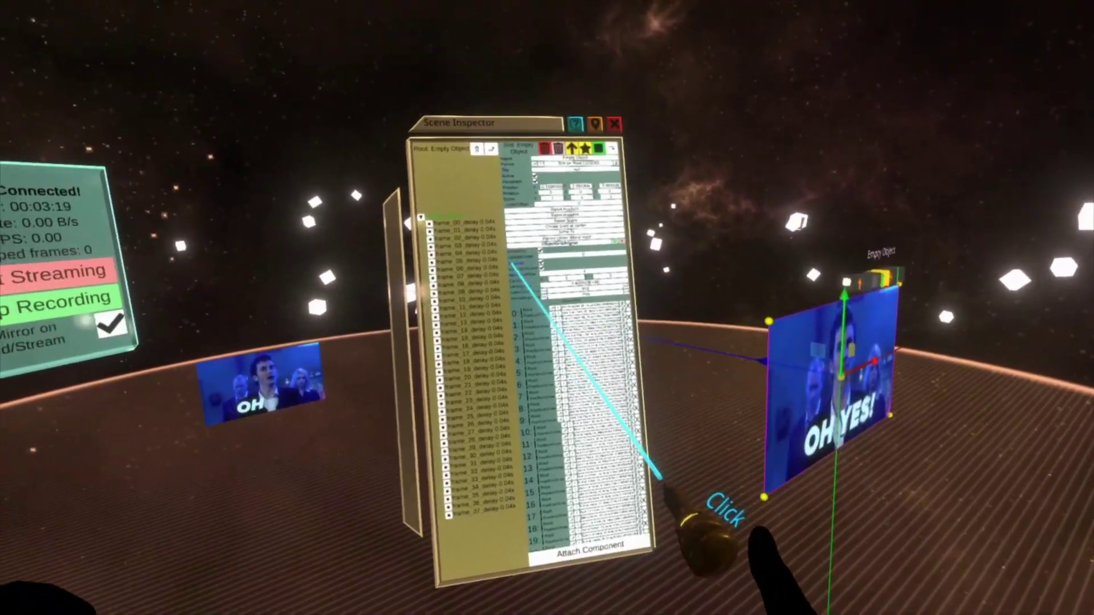
left_click(479, 269)
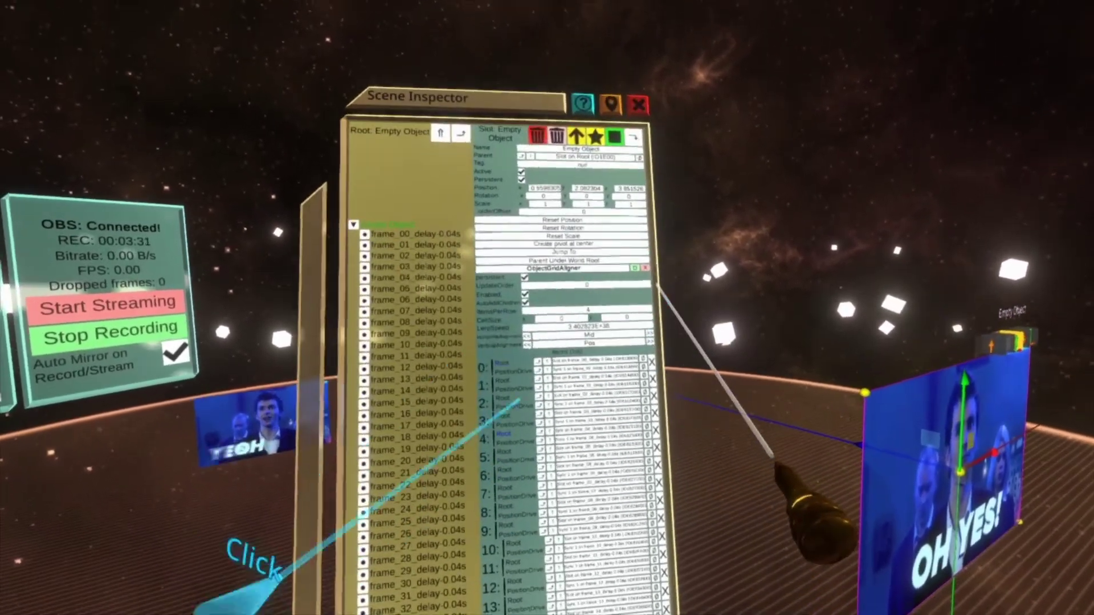
left_click(636, 237)
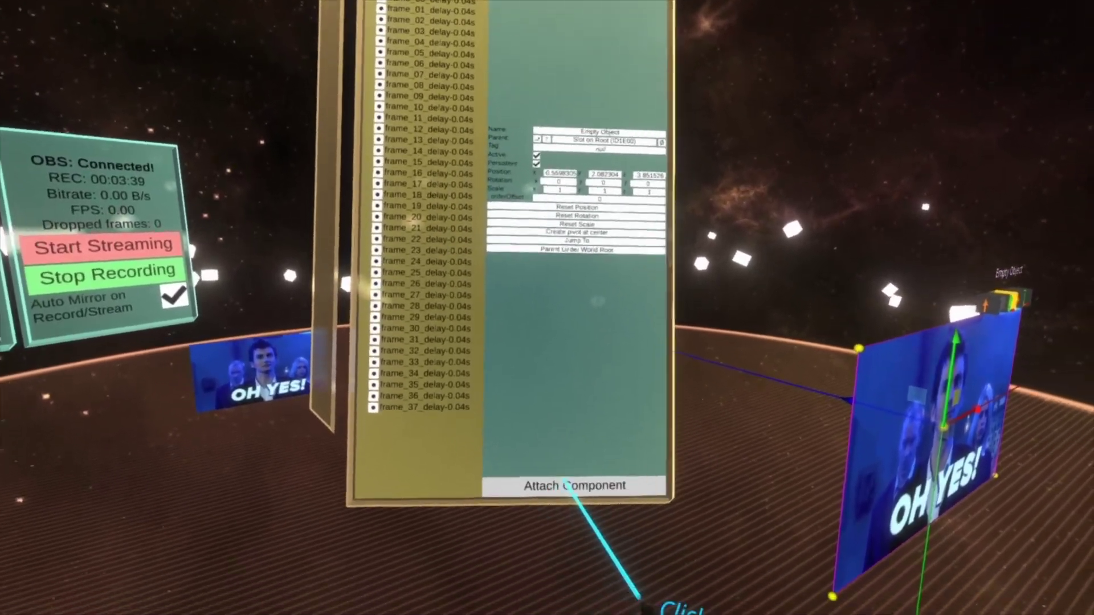
- Attach a BooleanSwitcher component from the Transform category to the Empty Object and set it up for the child frames
left_click(547, 440)
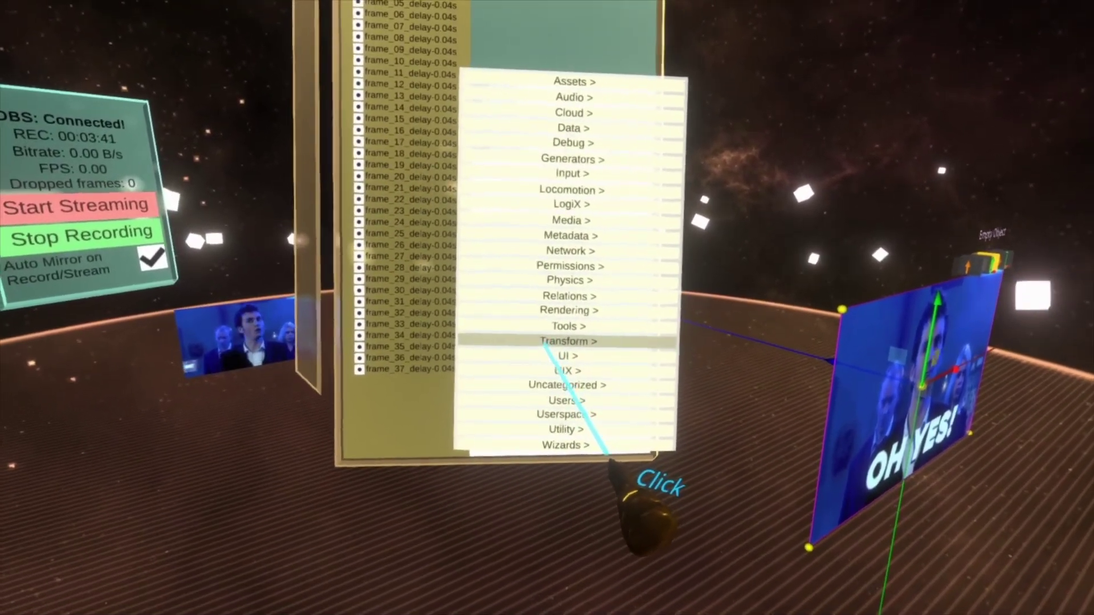
left_click(573, 345)
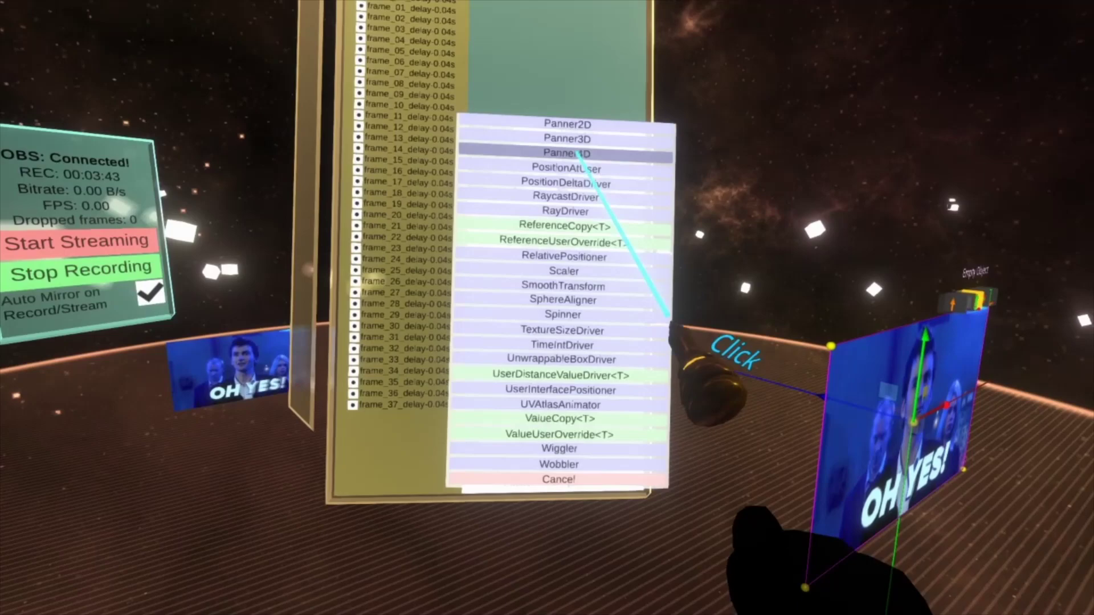
left_click_drag(582, 171, 607, 443)
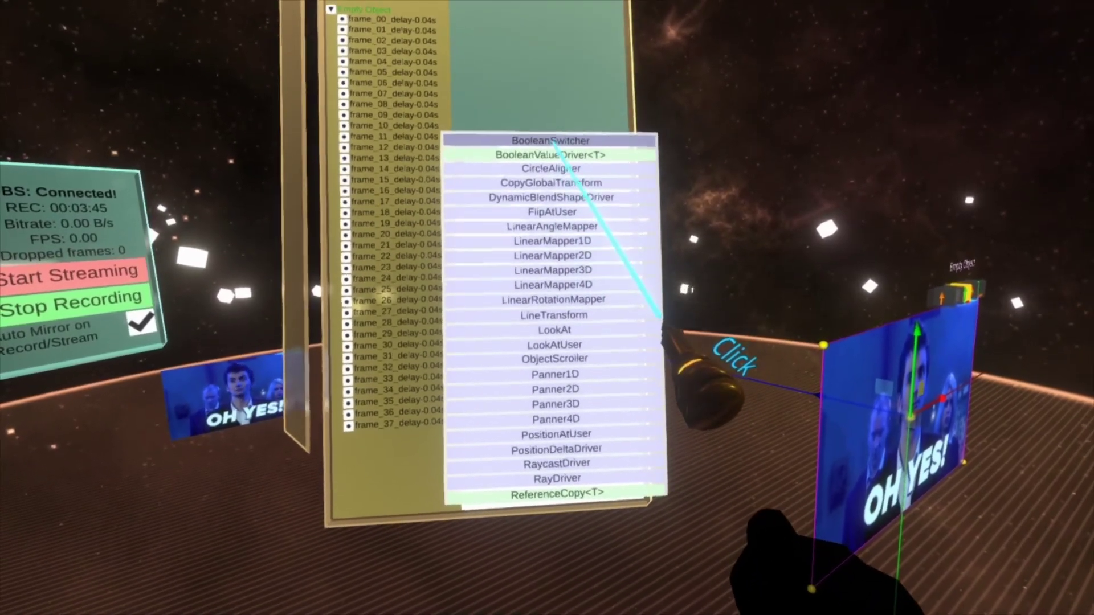
left_click(550, 140)
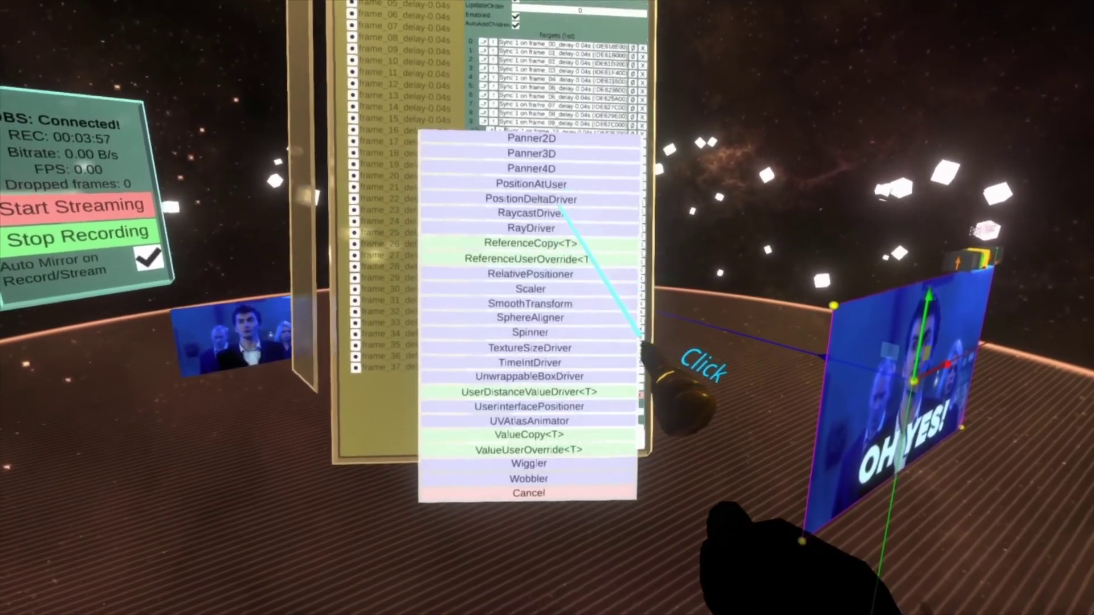
- Attach a ValueField<float> and a Panner1D that targets the field's value, with speed 25 and repeat 37
left_click(541, 262)
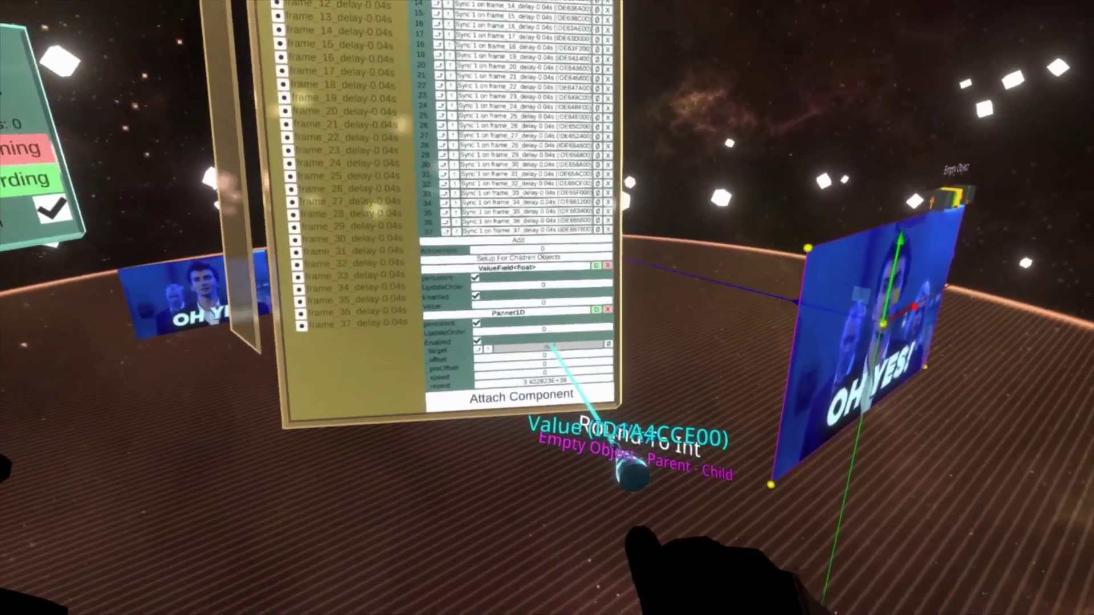
left_click(546, 343)
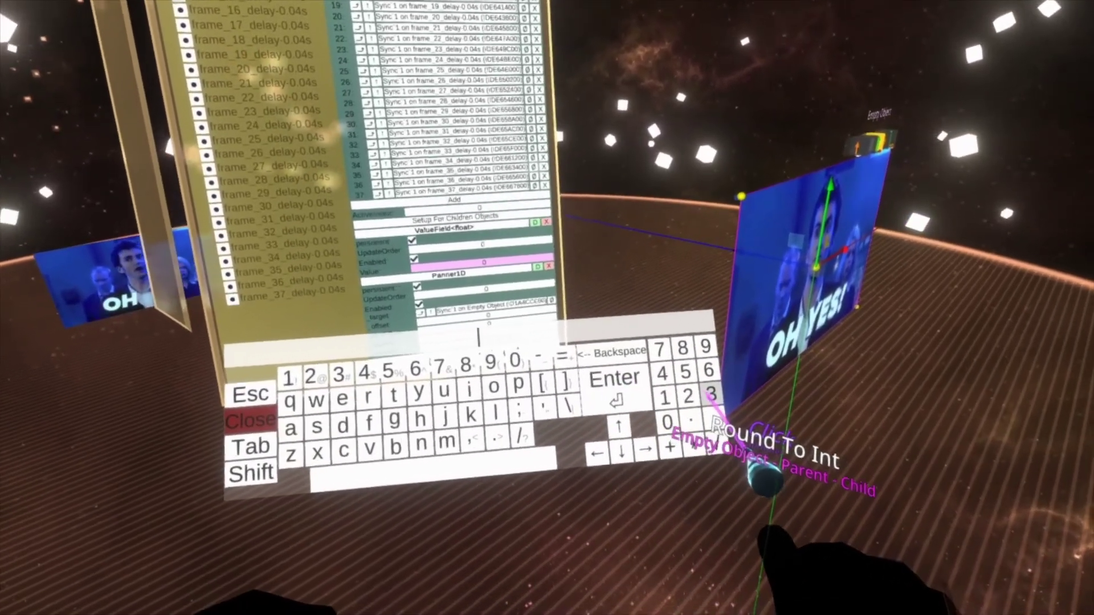
type("25")
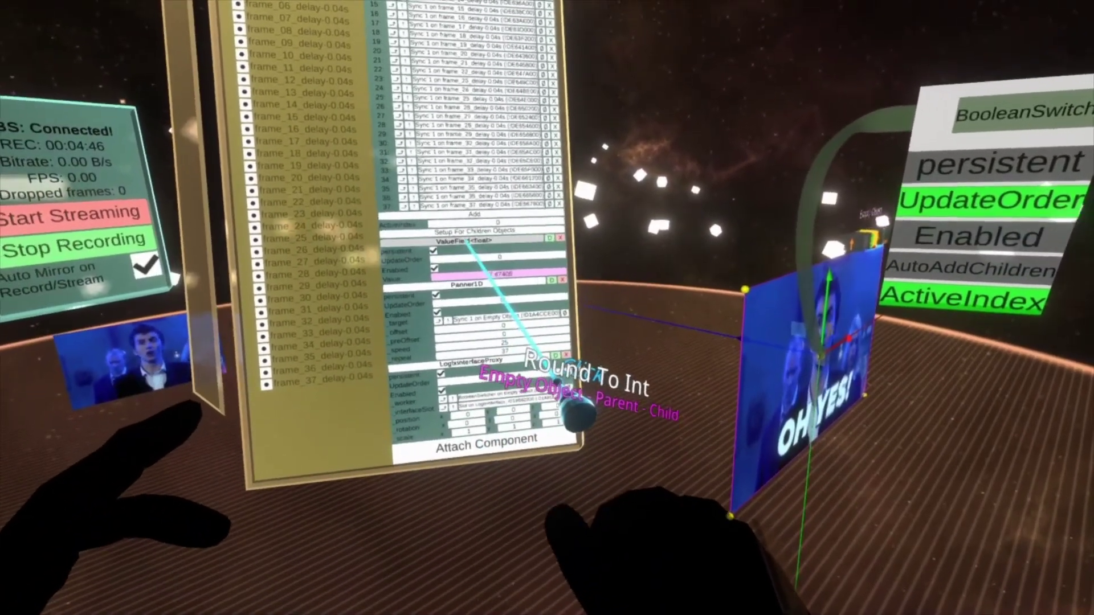
- Expose the ValueField<float> as a LogiX node and wire its Value through a Round To Int node into the BooleanSwitcher's ActiveIndex
left_click(460, 245)
left_click(561, 118)
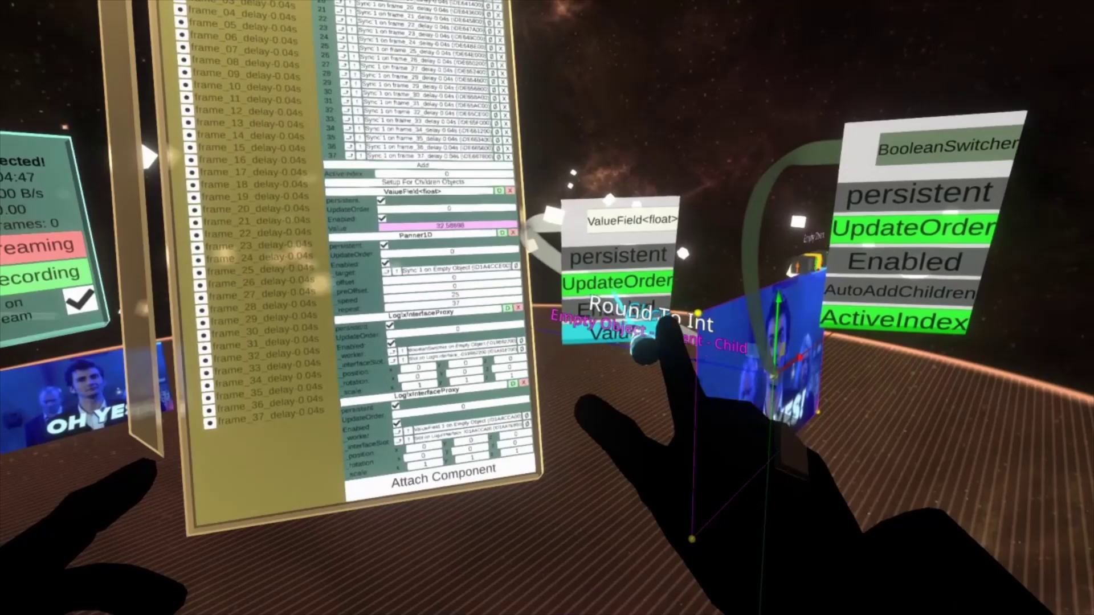
right_click(574, 453)
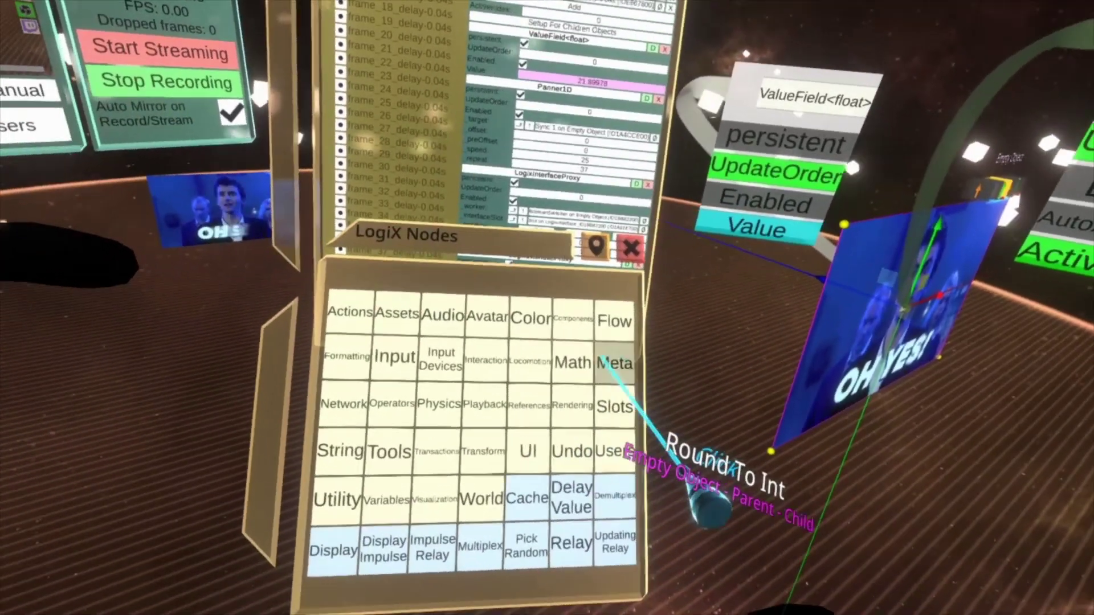
left_click(635, 402)
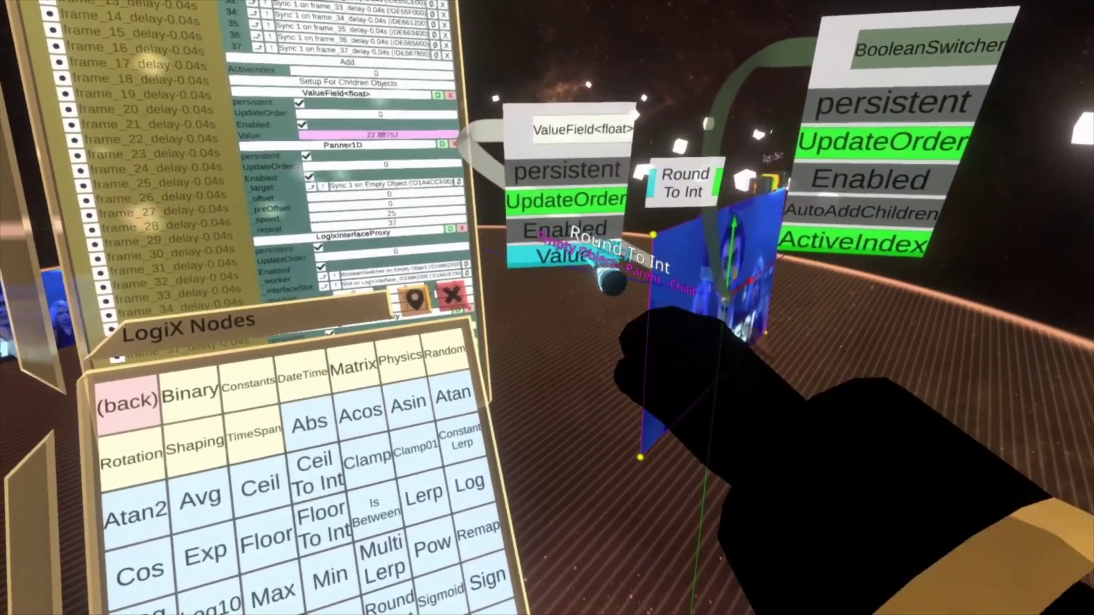
left_click_drag(592, 257, 727, 276)
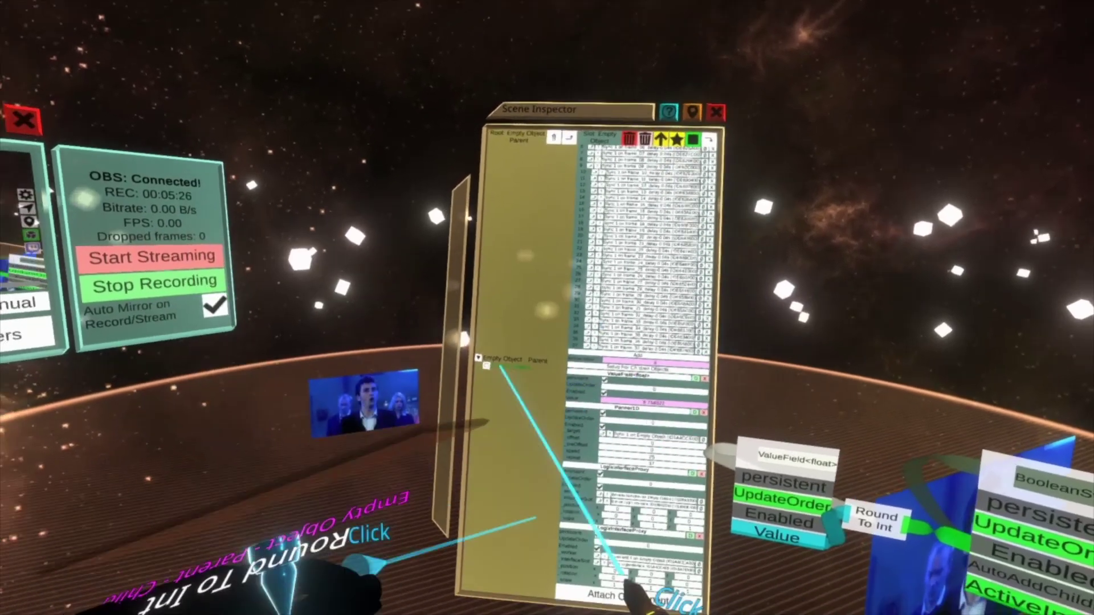
- Add a child object named Logix under Empty Object - Parent and pack the LogiX nodes into it
left_click(502, 360)
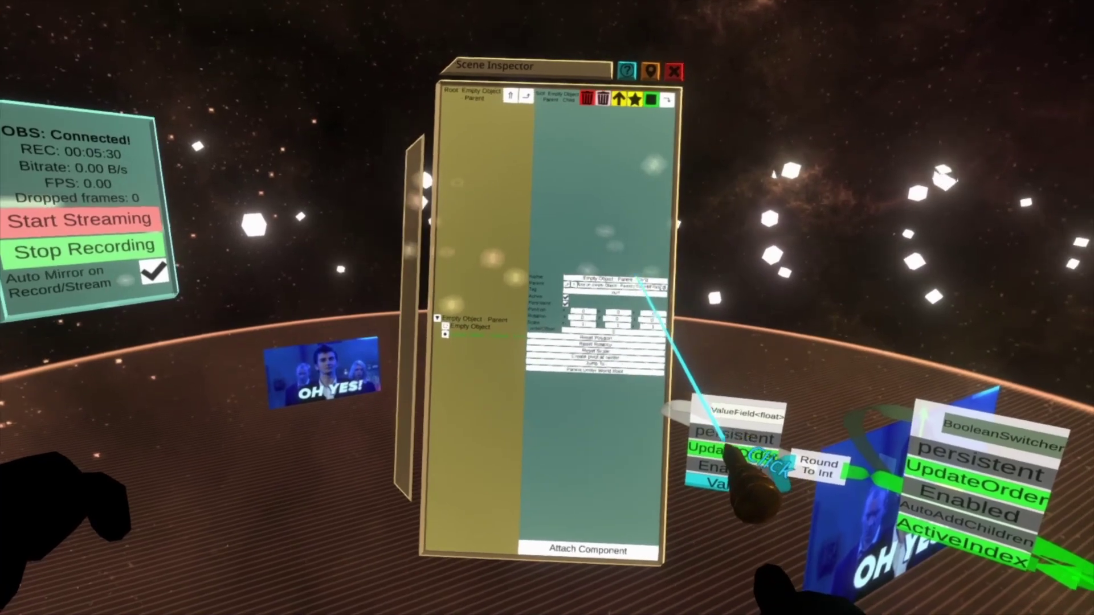
left_click(678, 395)
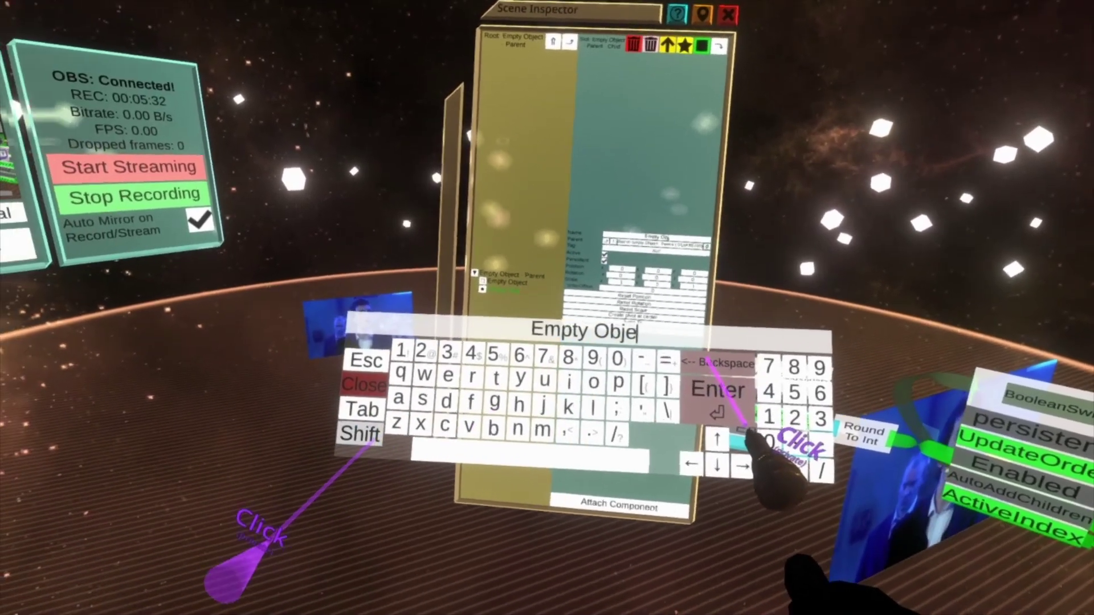
type("Logix")
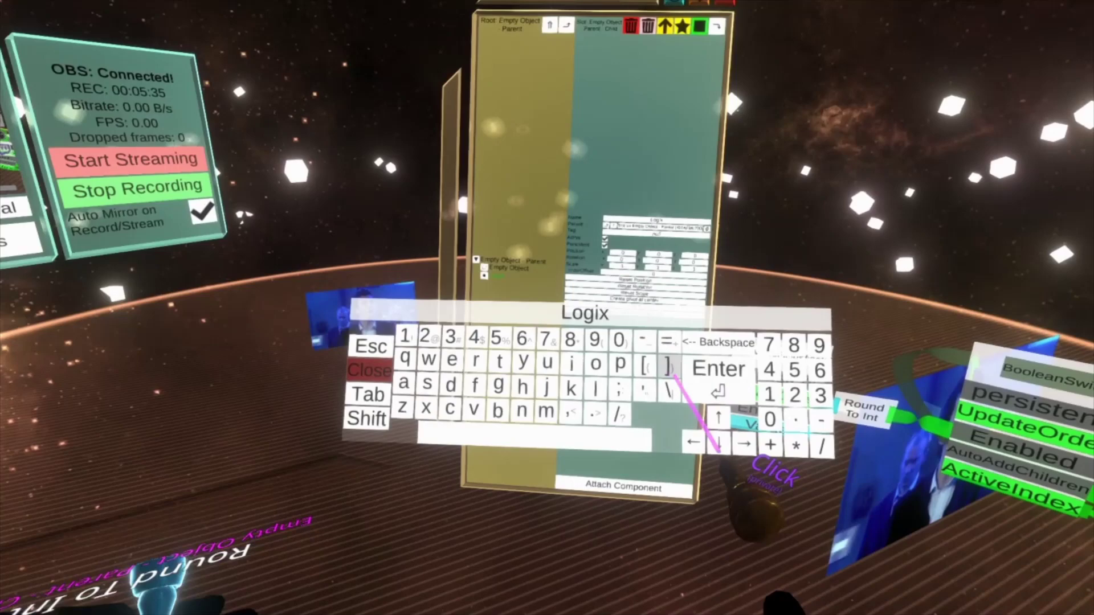
left_click(686, 394)
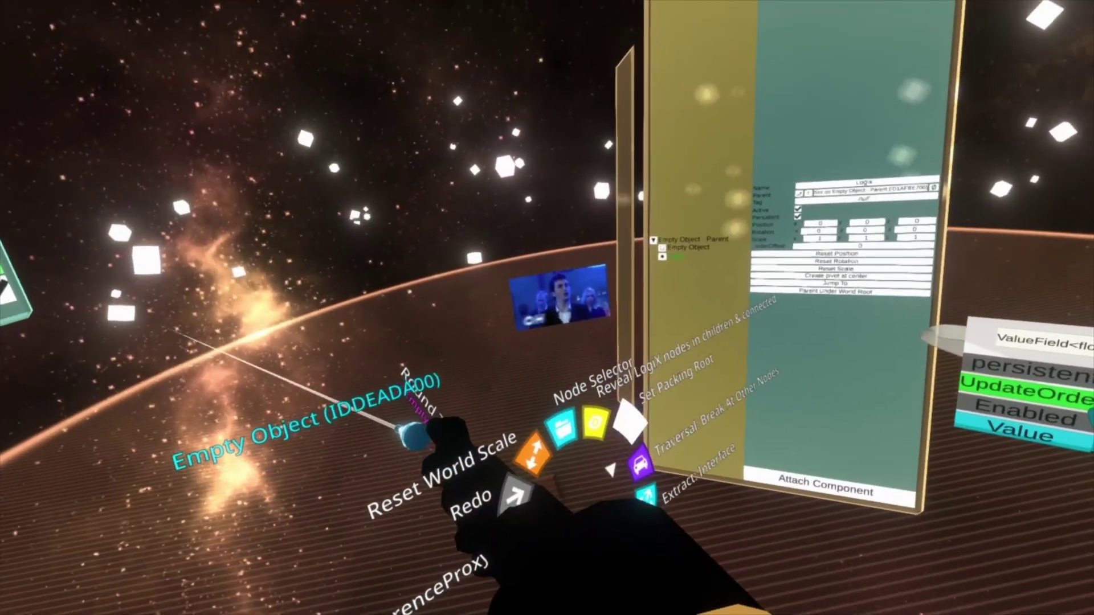
left_click(610, 439)
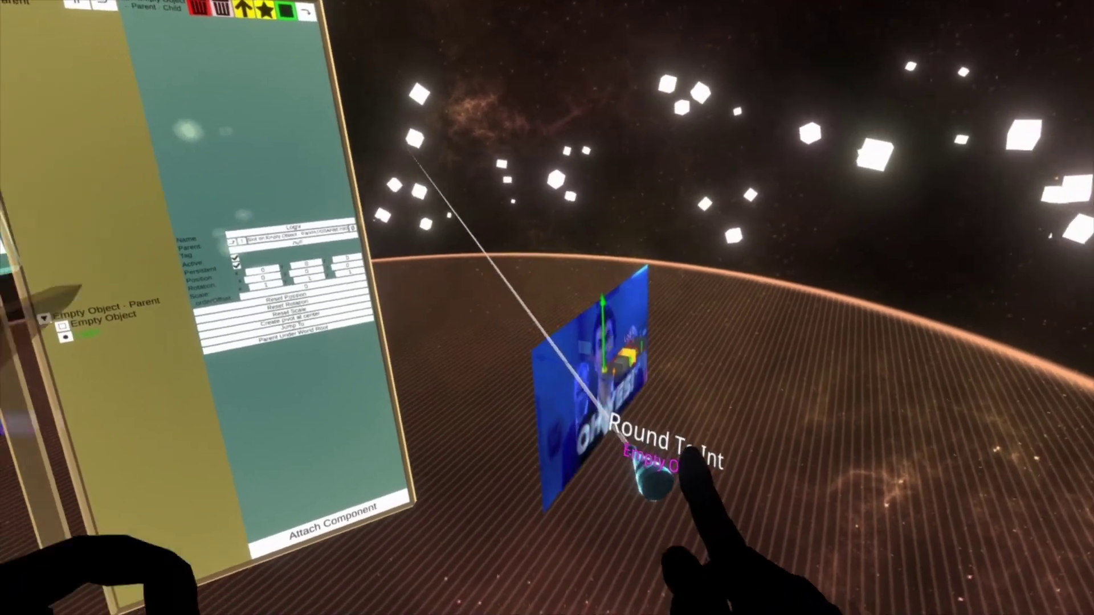
- Browse the Essential Tools folder in the inventory for a tool
key("Escape")
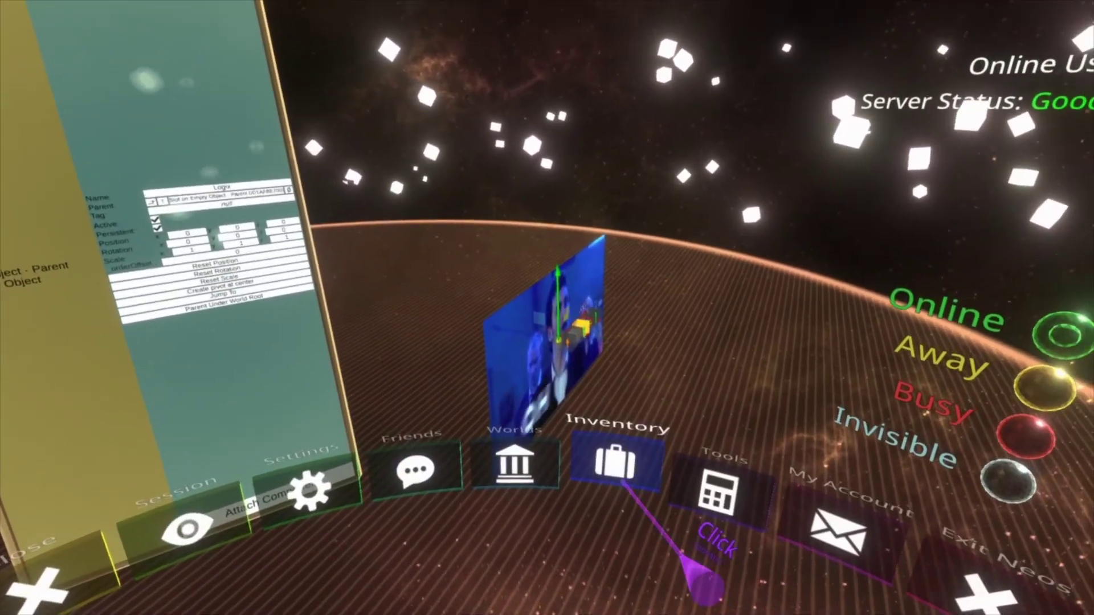
left_click(619, 473)
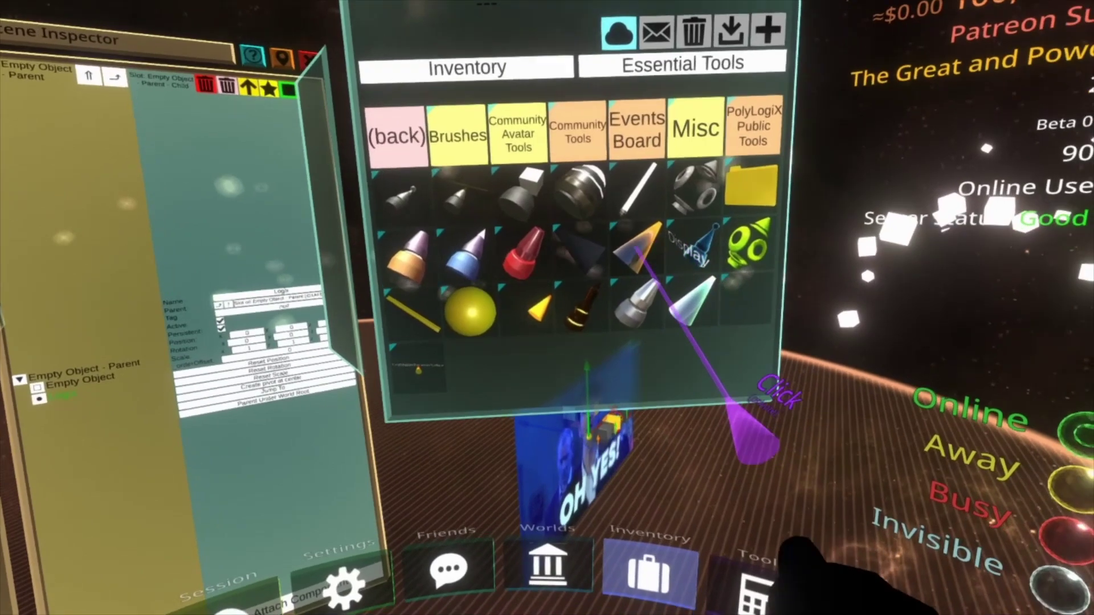
key("Escape")
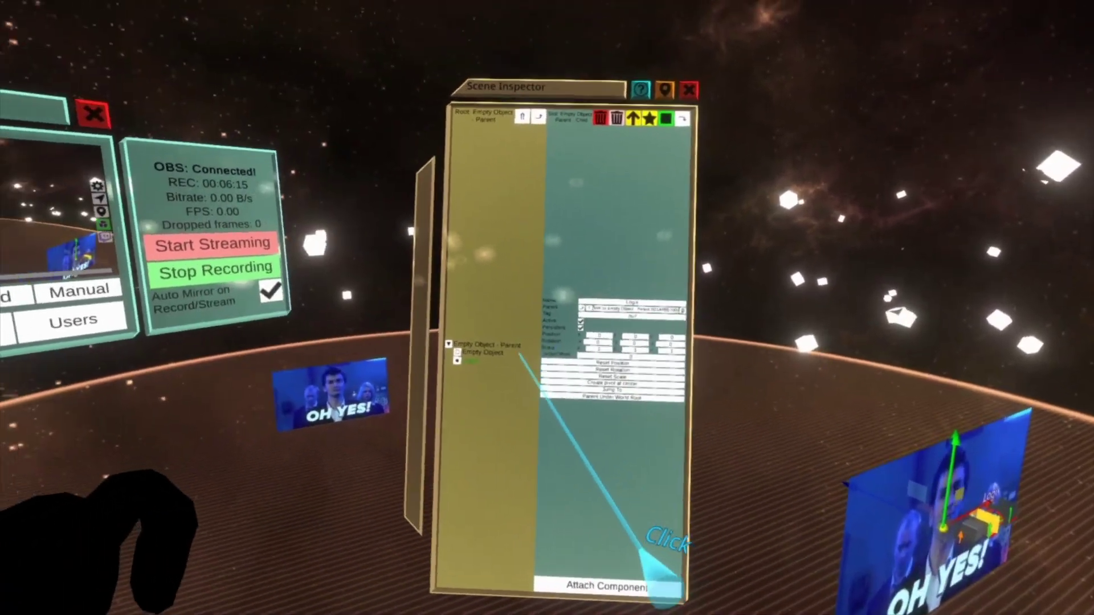
- Attach a Grabbable component from the Transform category's Interaction group to Empty Object - Parent
left_click(527, 328)
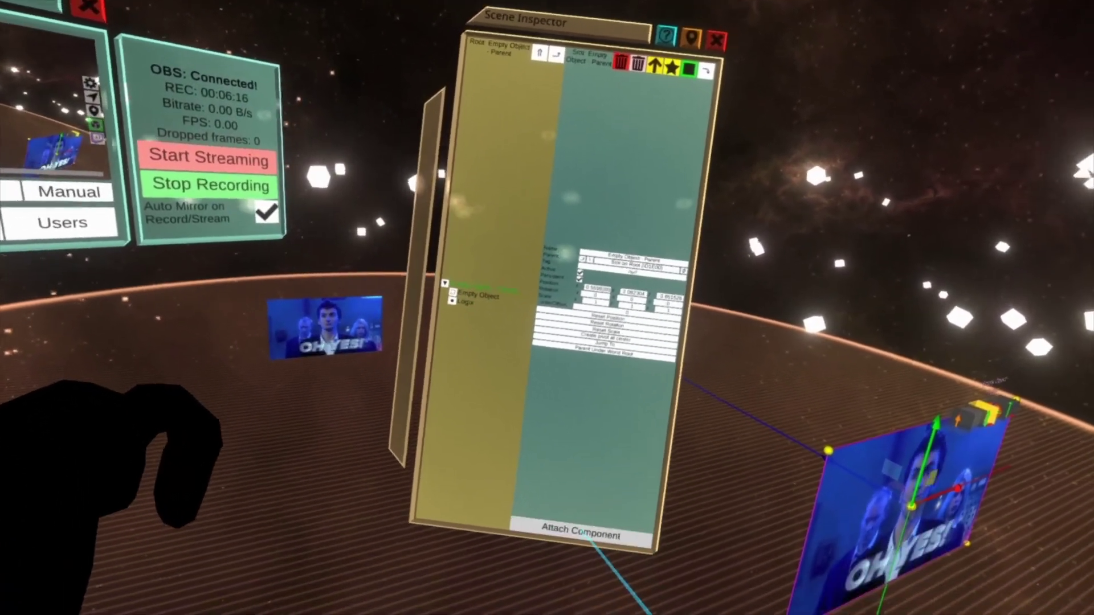
left_click(575, 514)
left_click(574, 405)
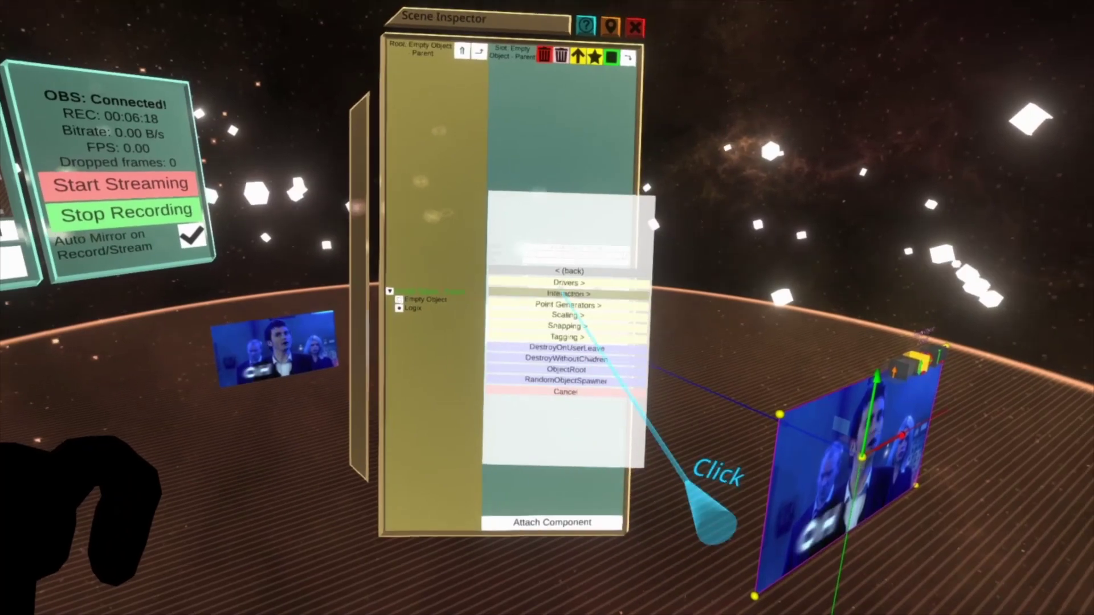
left_click(559, 294)
left_click(627, 348)
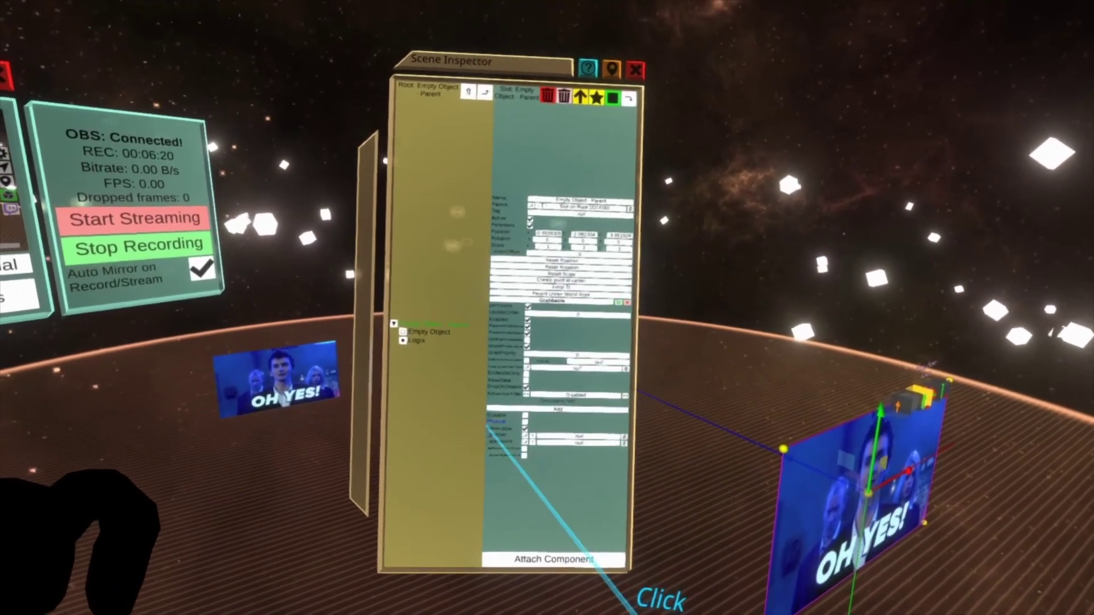
- Rename the Empty Object - Parent object as Gif
left_click(572, 208)
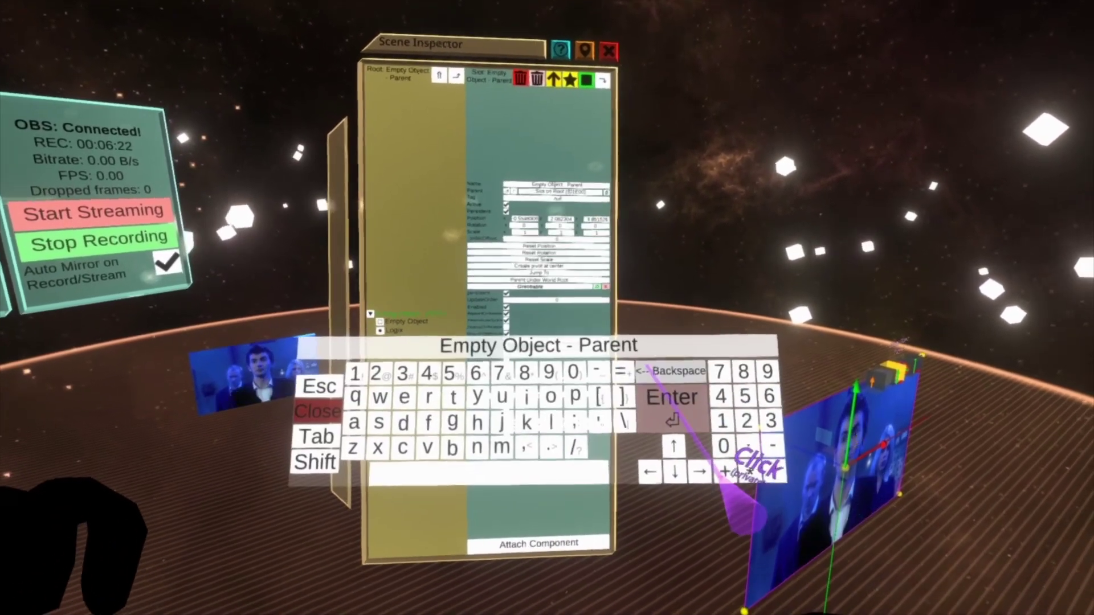
key("BackSpace")
key("BackSpace")
key("BackSpace")
key("BackSpace")
key("BackSpace")
key("BackSpace")
key("BackSpace")
key("BackSpace")
key("BackSpace")
key("BackSpace")
key("BackSpace")
key("BackSpace")
key("BackSpace")
key("BackSpace")
key("BackSpace")
key("BackSpace")
key("BackSpace")
key("BackSpace")
key("BackSpace")
key("BackSpace")
key("BackSpace")
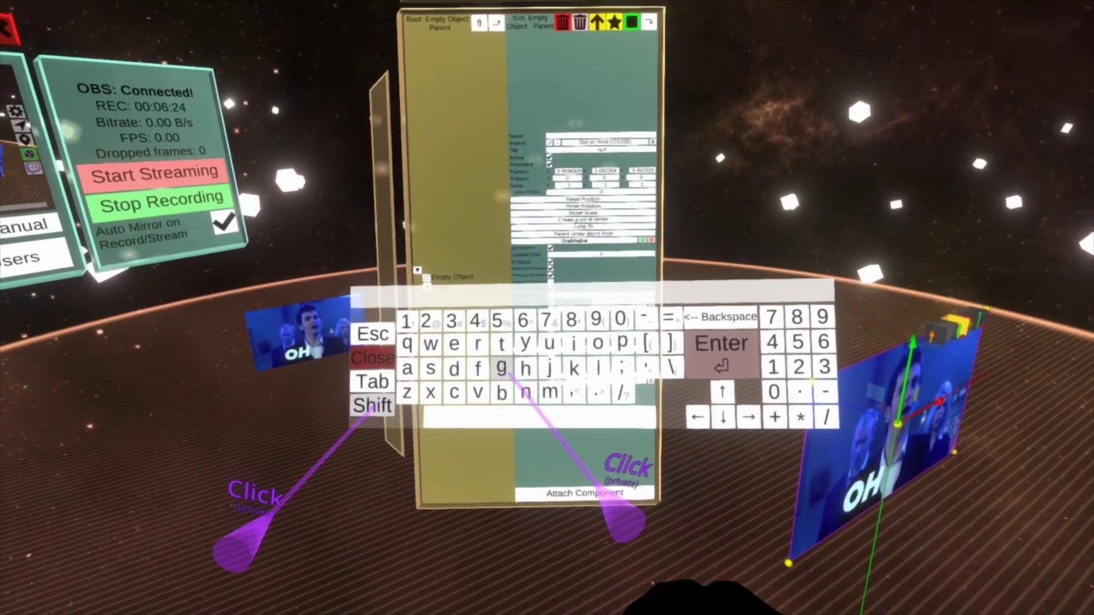
type("Gif")
key("Return")
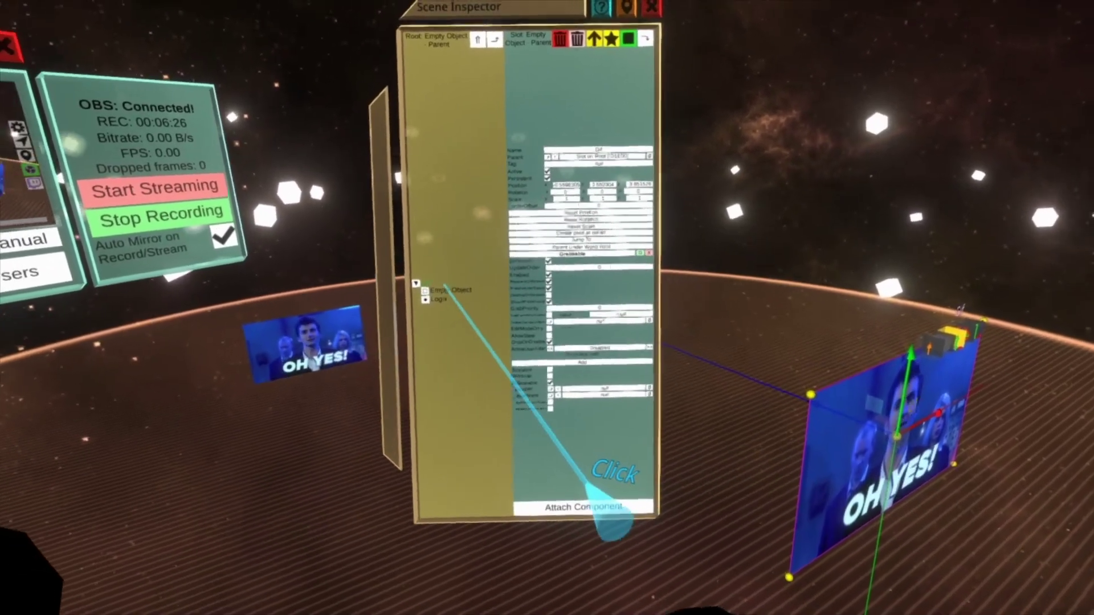
- Rename the child Empty Object that holds the frames as Frames and close the Scene Inspector
left_click(454, 300)
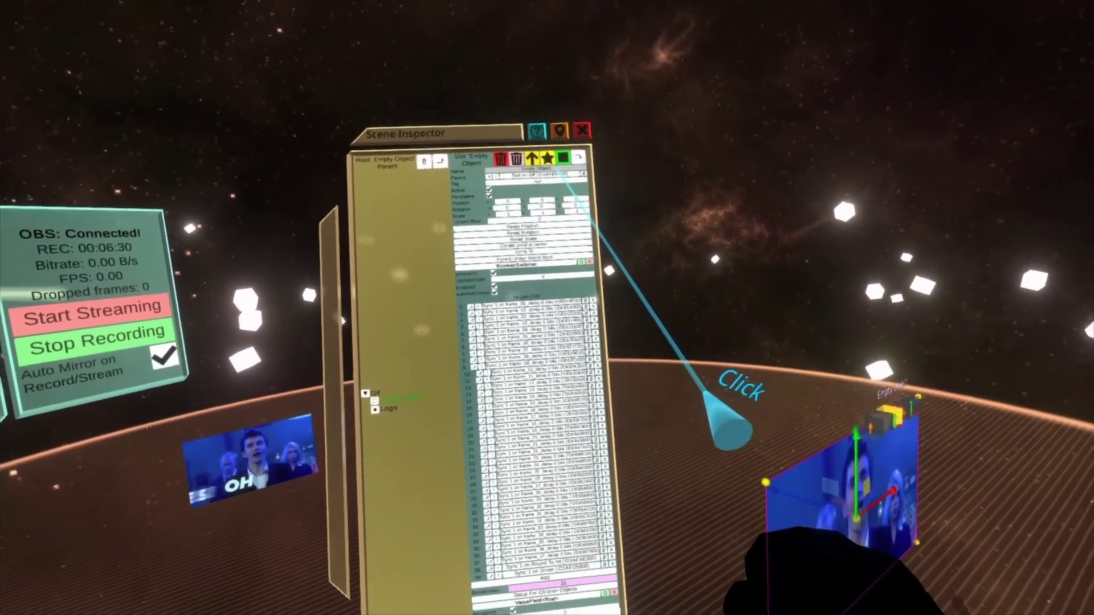
key("BackSpace")
key("BackSpace")
key("BackSpace")
key("BackSpace")
key("BackSpace")
key("BackSpace")
key("BackSpace")
key("BackSpace")
key("BackSpace")
key("BackSpace")
key("BackSpace")
key("BackSpace")
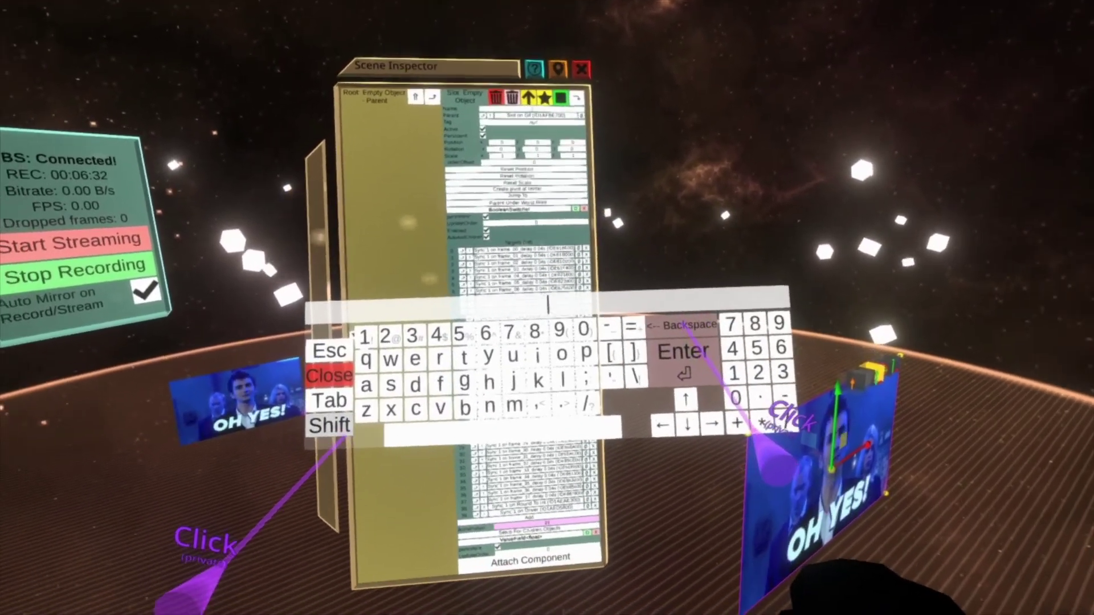
type("A")
type("rame")
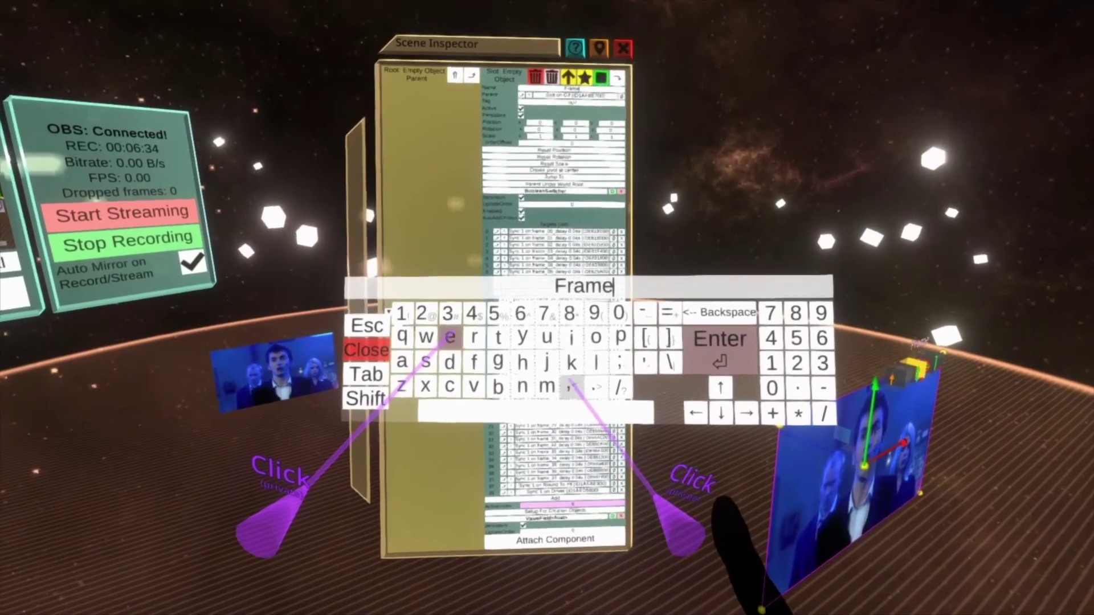
type("s")
left_click(591, 73)
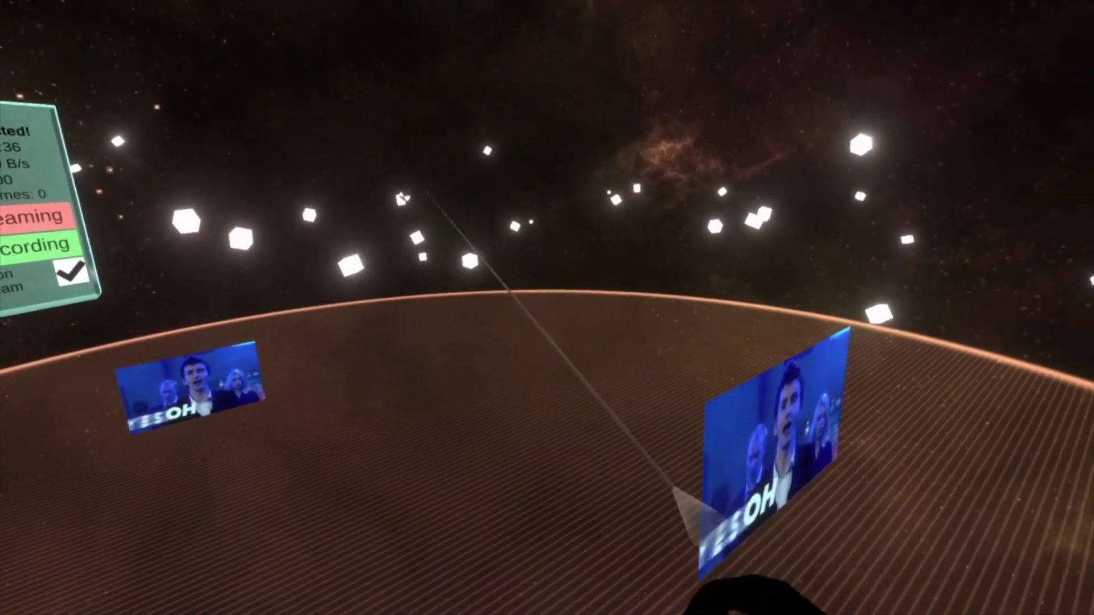
- Move the animated GIF, open an inspector on it and raise the inspector's root to the Gif object
left_click_drag(678, 409, 427, 273)
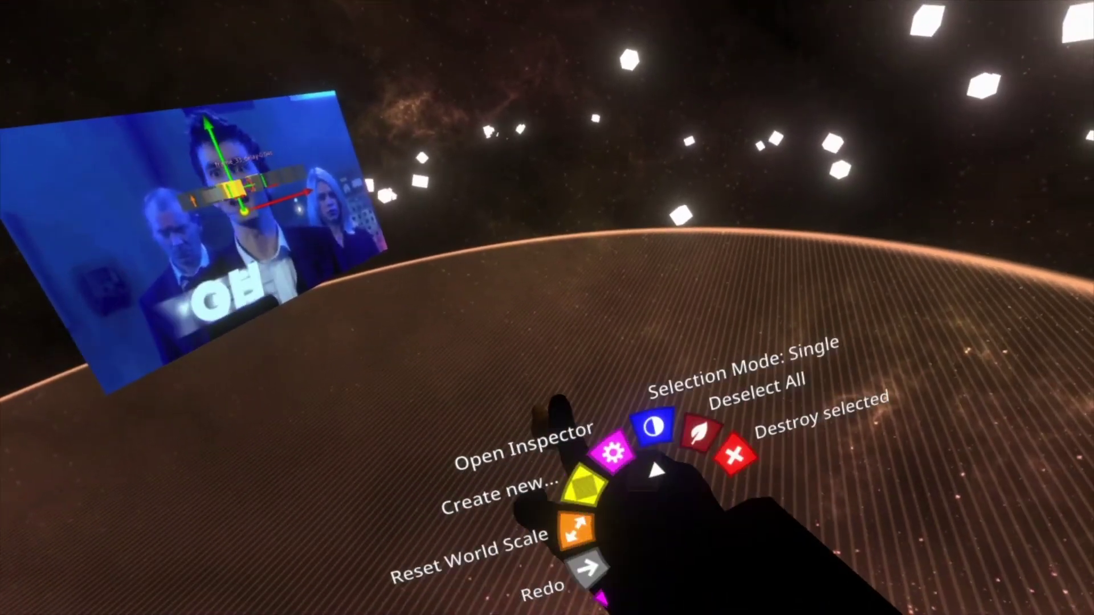
left_click(613, 453)
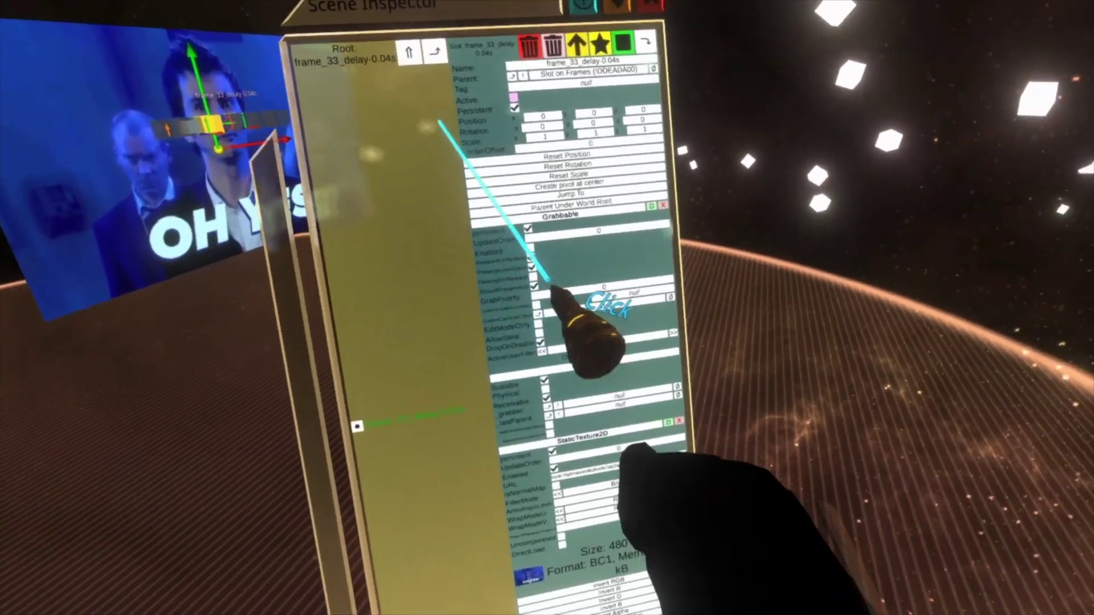
left_click(408, 53)
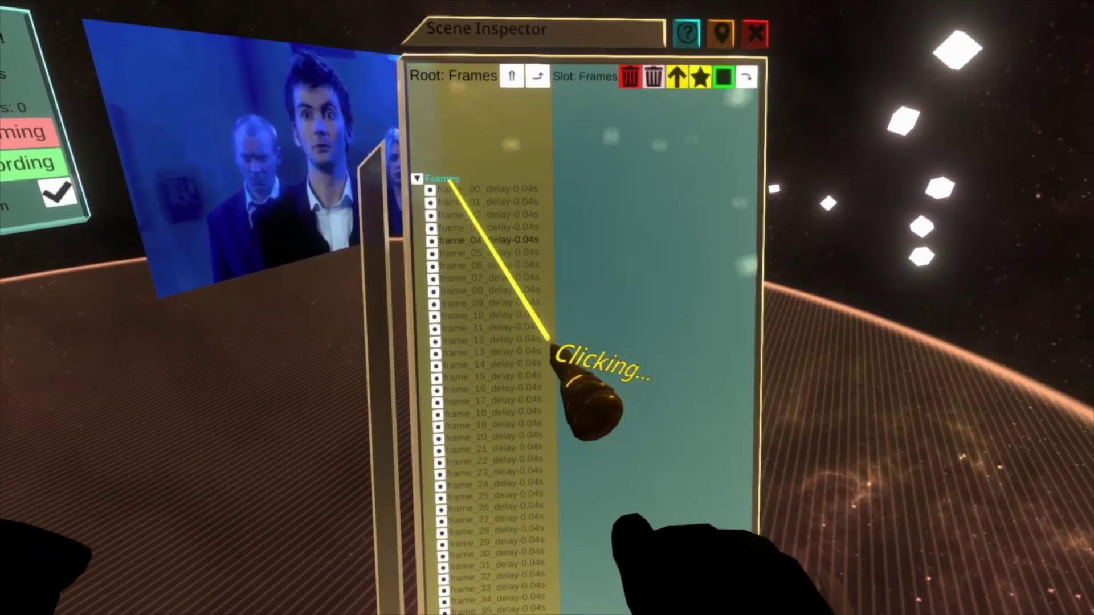
left_click(447, 180)
left_click(512, 76)
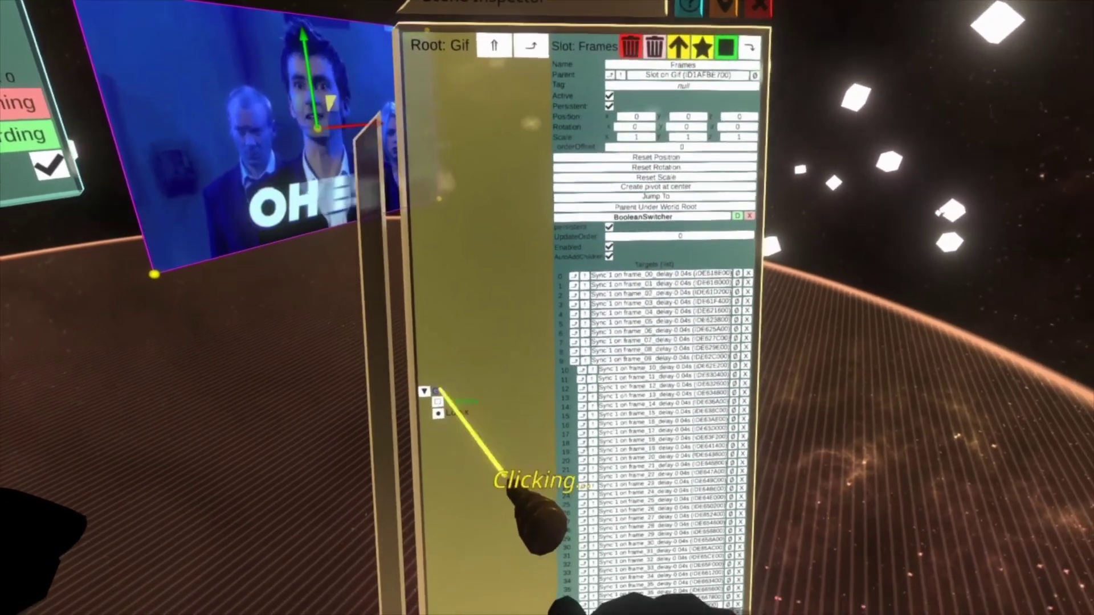
left_click(438, 390)
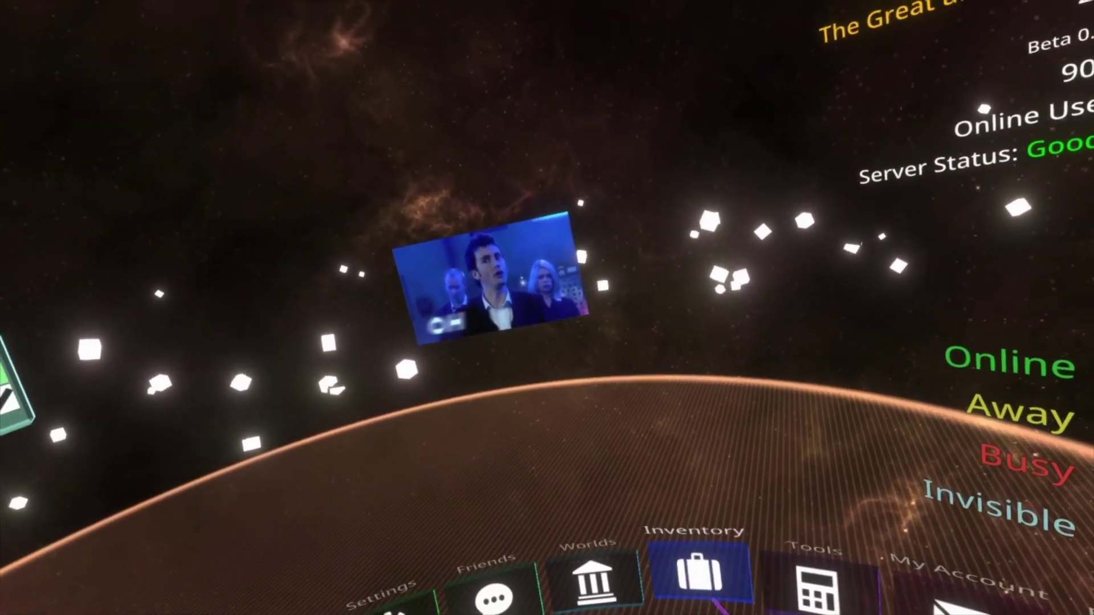
- Open the Tutorials folder within the creator's public folder in the inventory
left_click(700, 572)
left_click(482, 160)
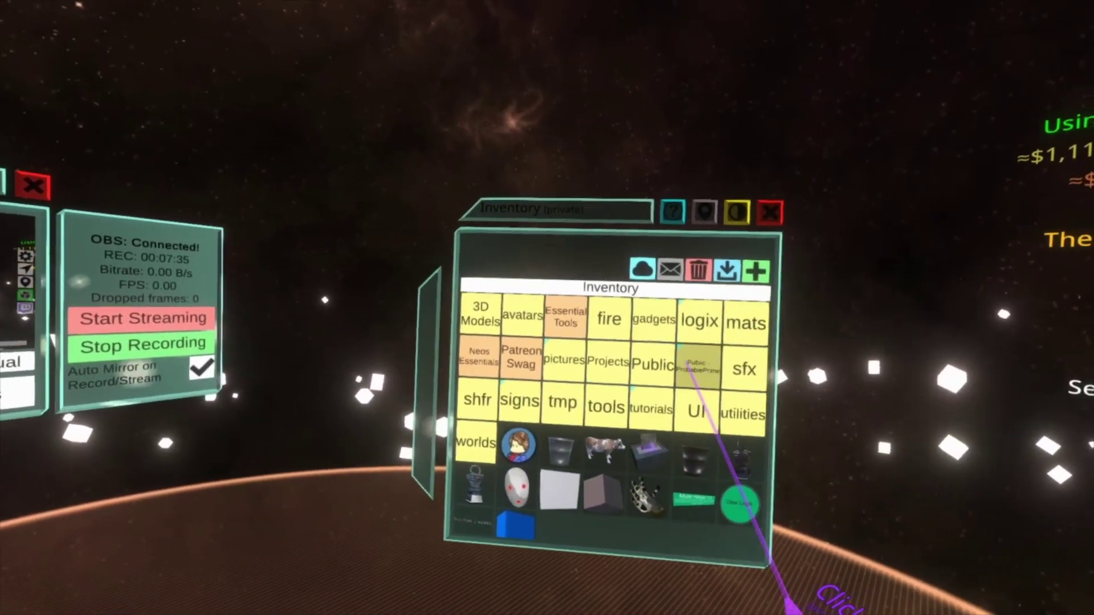
left_click(697, 367)
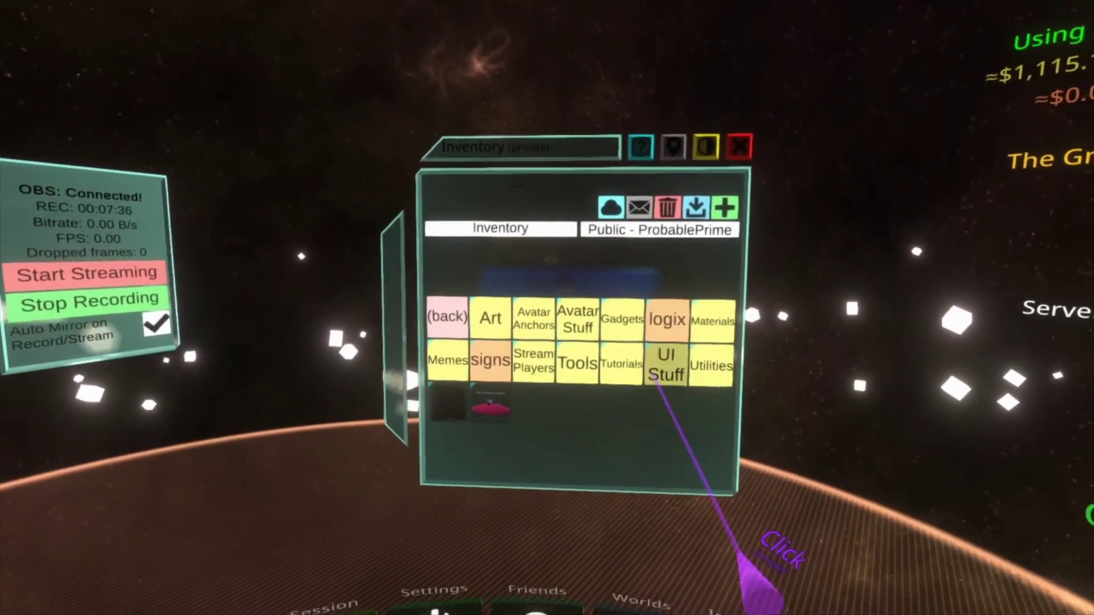
left_click(624, 362)
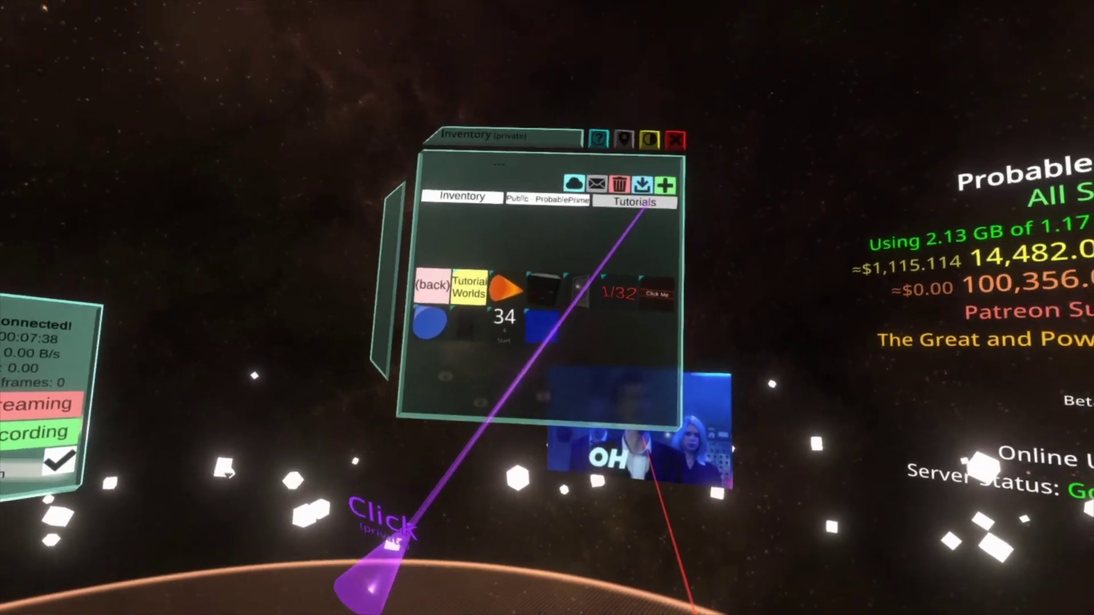